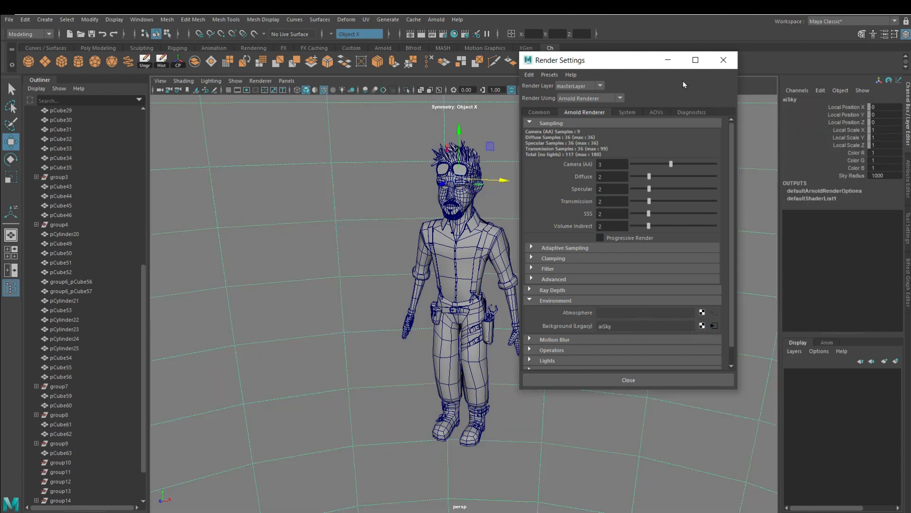
Step: Set the Arnold render filter type to contour and close the render settings
scroll(584, 321, down, 1)
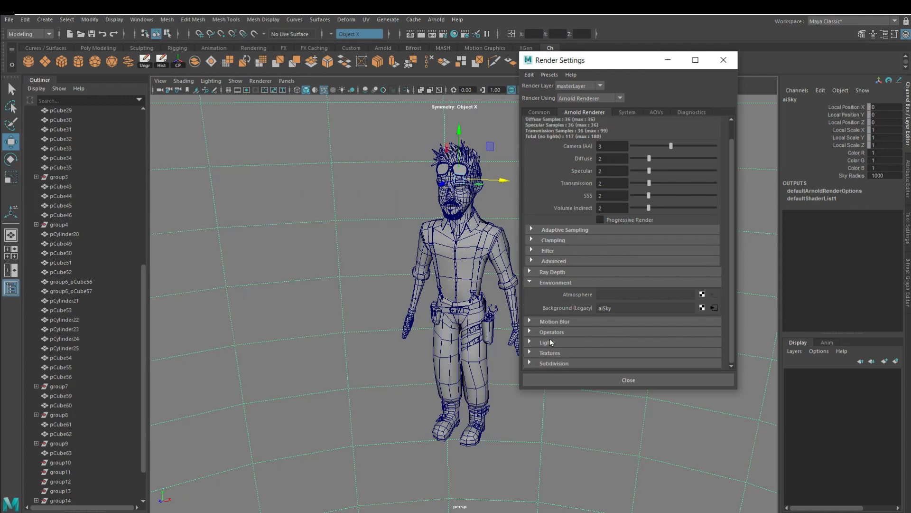
click(550, 251)
click(630, 262)
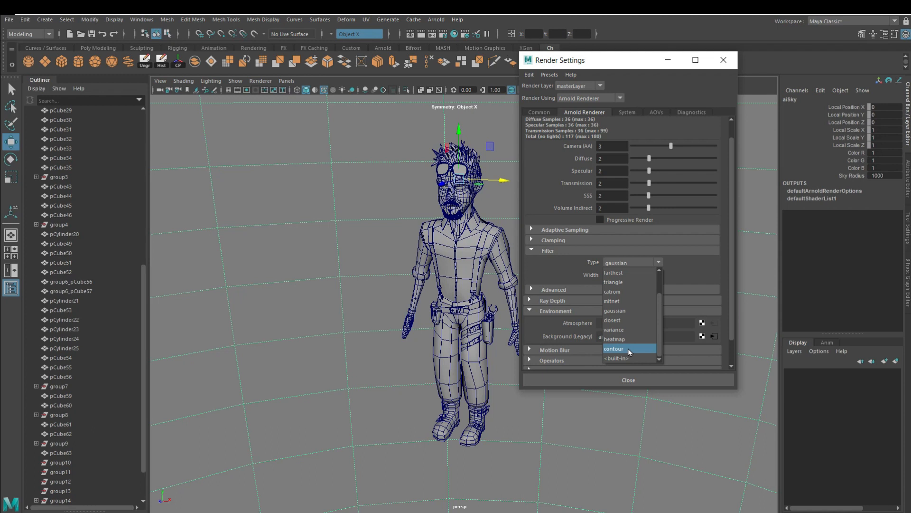
click(628, 348)
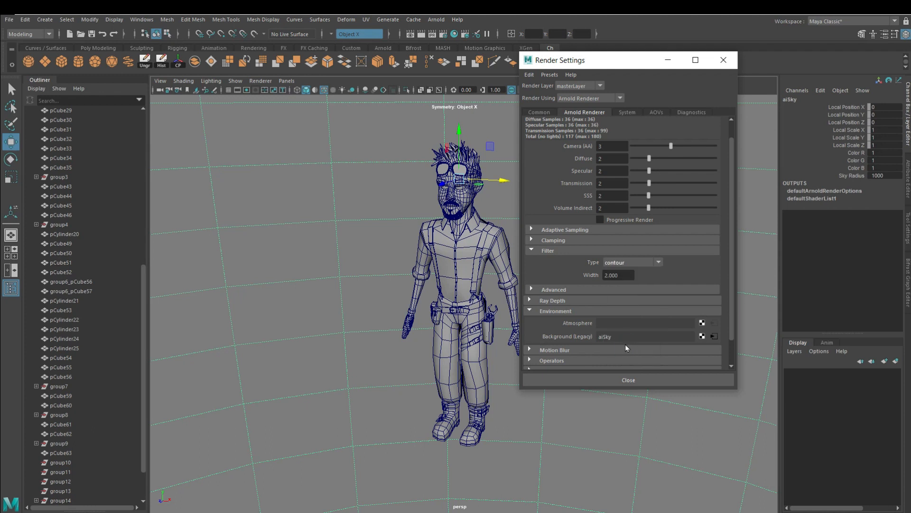
click(724, 60)
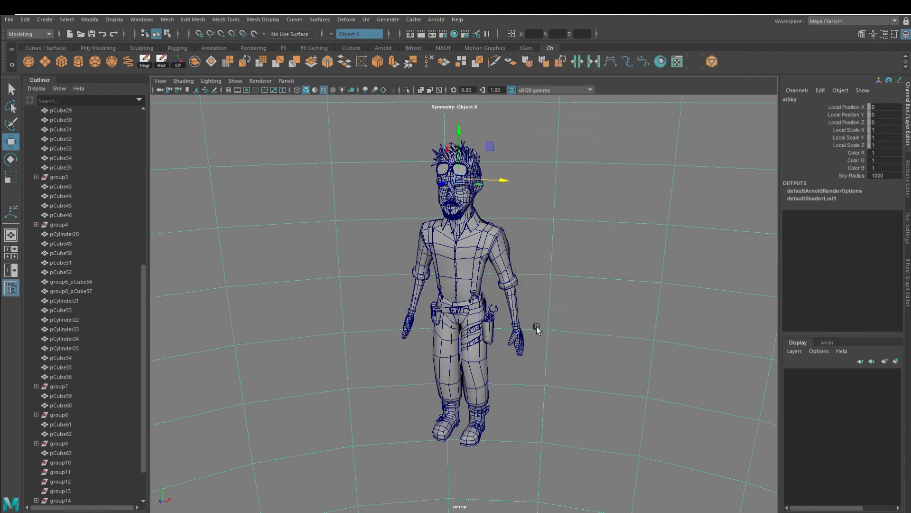
Step: Select all of the character's meshes and assign them a new Standard Surface material
drag(356, 123, 556, 467)
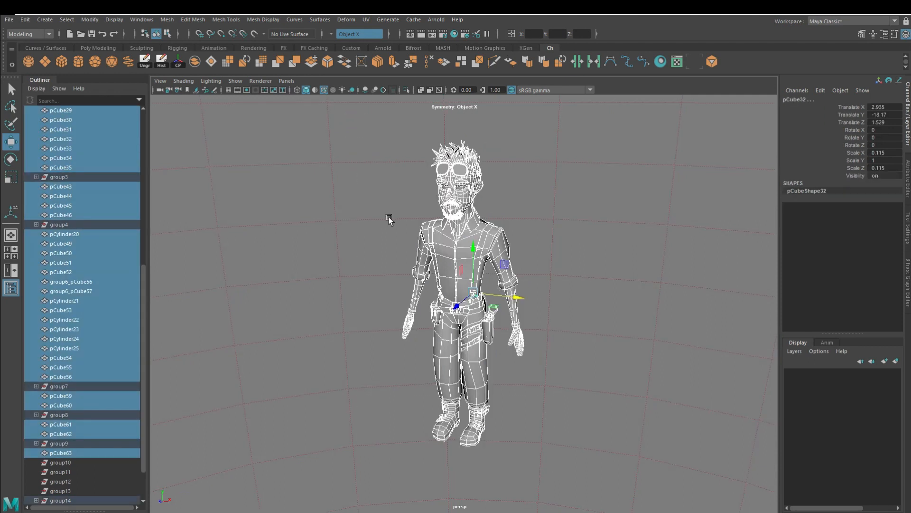
click(252, 48)
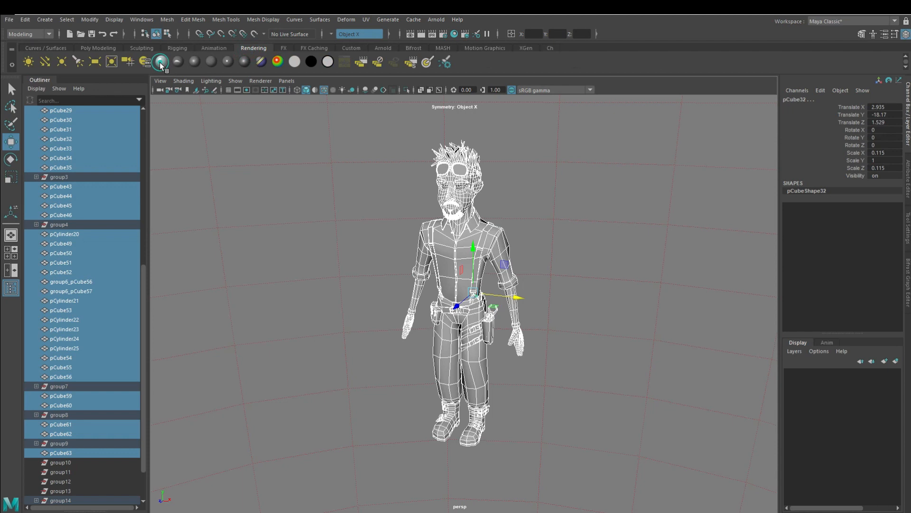
click(162, 62)
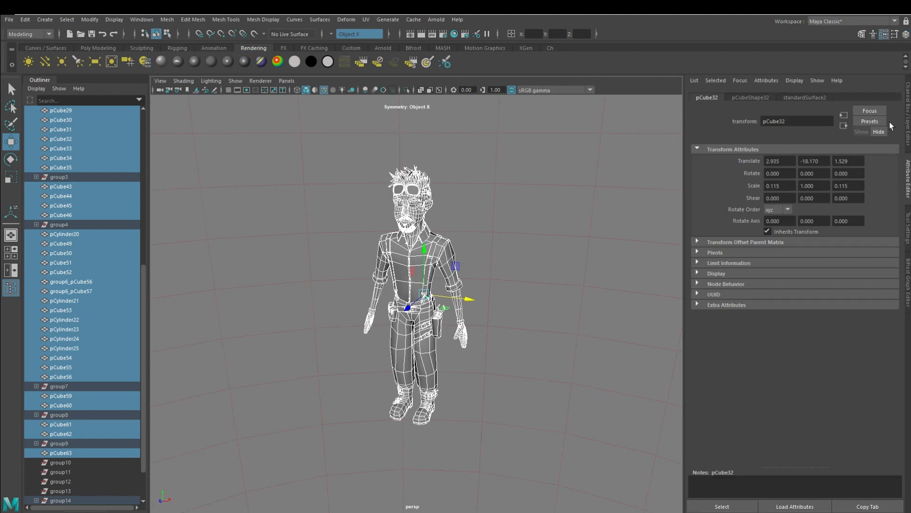
Step: Change the character's new material type from Standard Surface to Ai Toon
click(804, 97)
click(796, 184)
scroll(795, 247, up, 3)
scroll(794, 247, up, 2)
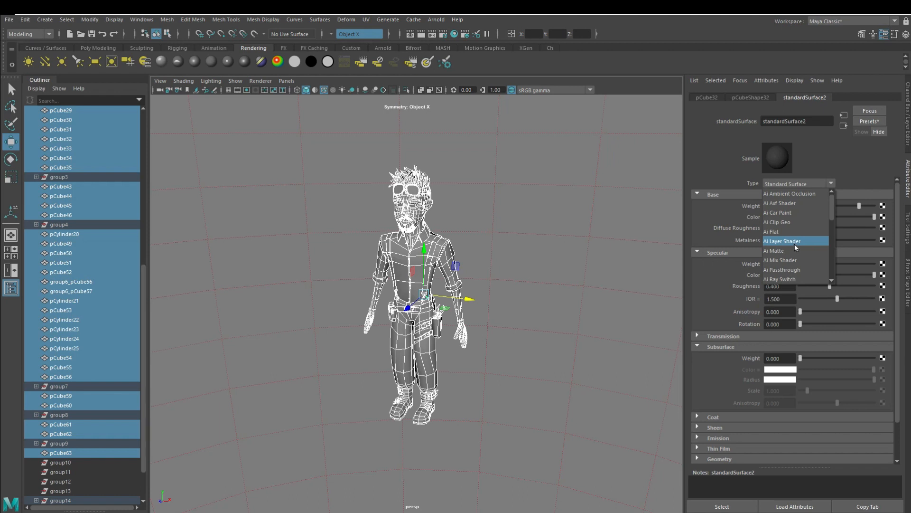
scroll(796, 247, down, 1)
scroll(796, 248, down, 1)
click(801, 270)
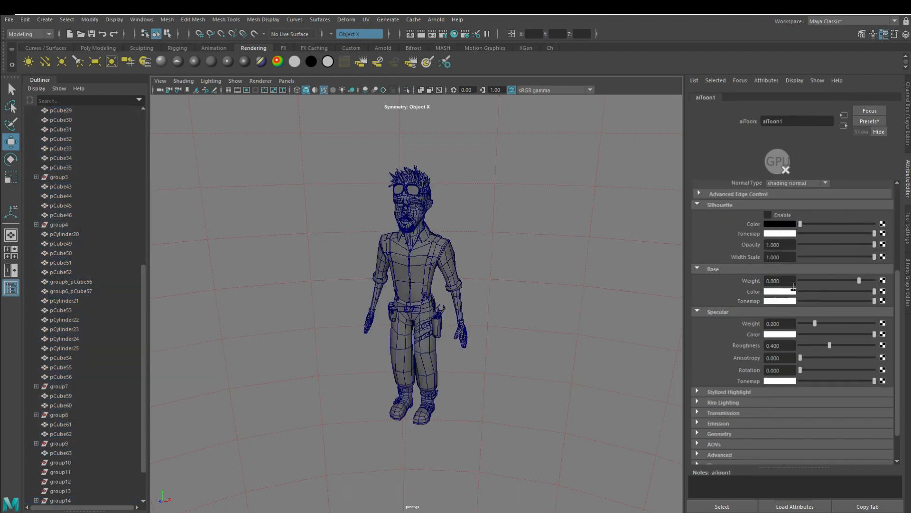
Step: Render the current frame to check the character's toon outlines, and close the render view
click(259, 84)
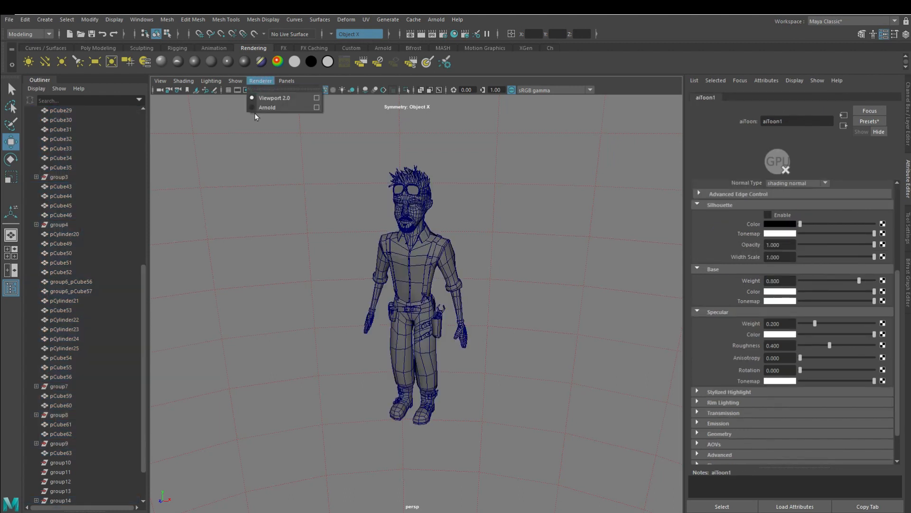
click(419, 34)
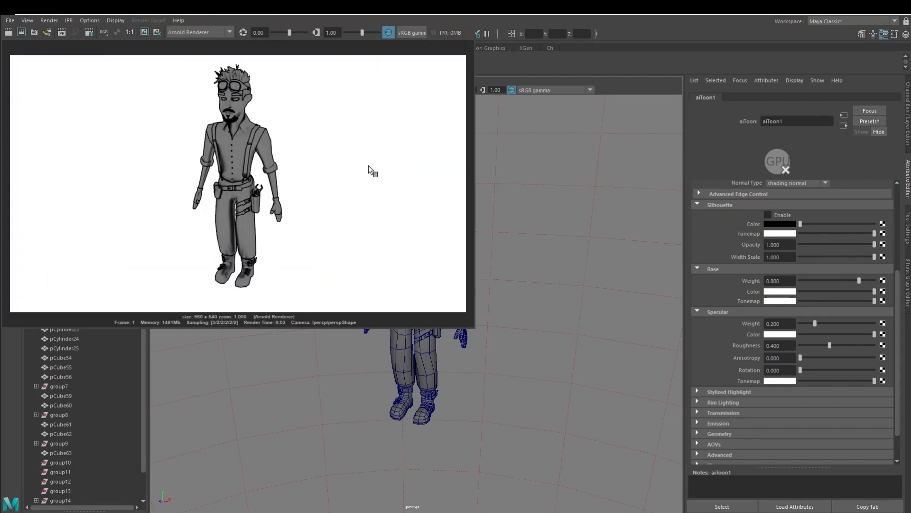
key(super+Up)
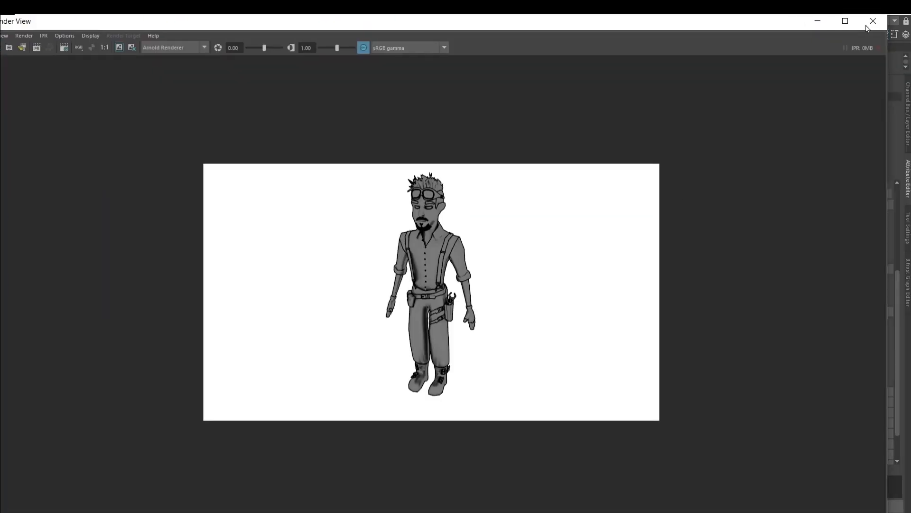
click(873, 21)
Step: Switch the viewport renderer to Arnold and frame the character more closely
click(254, 80)
click(268, 109)
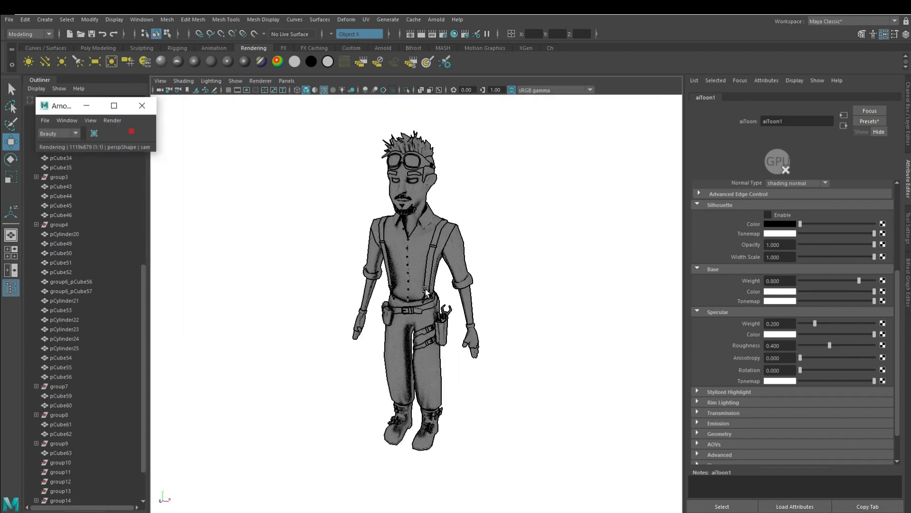
scroll(424, 261, up, 3)
alt+drag(423, 260, 415, 262)
Step: Add a directional light with intensity 2.5 and move it beside the character's head
click(449, 327)
click(45, 61)
drag(409, 151, 275, 216)
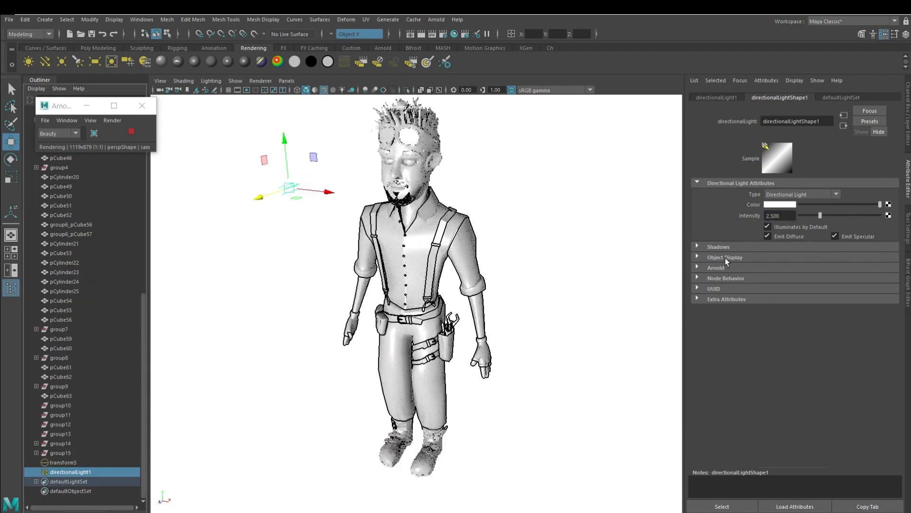
Step: Set the character's toon material to specular weight 0 and a pale peach base color
click(458, 325)
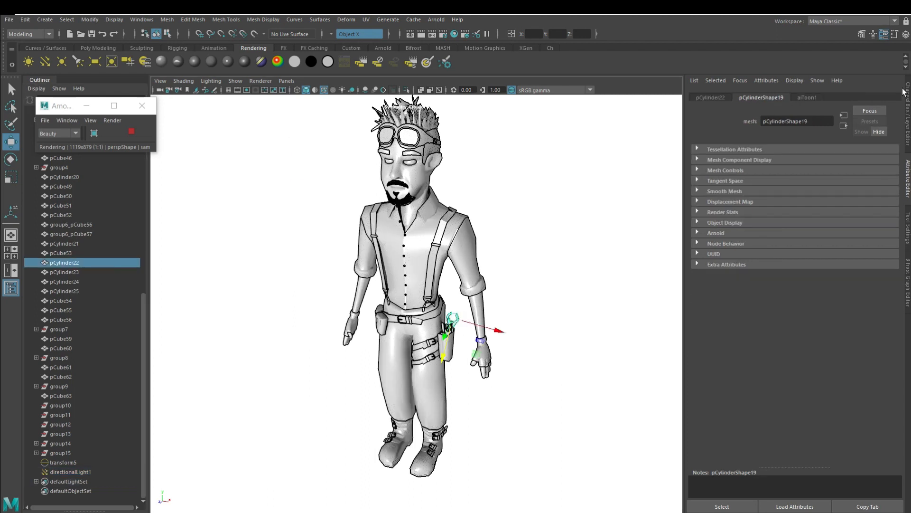
click(807, 98)
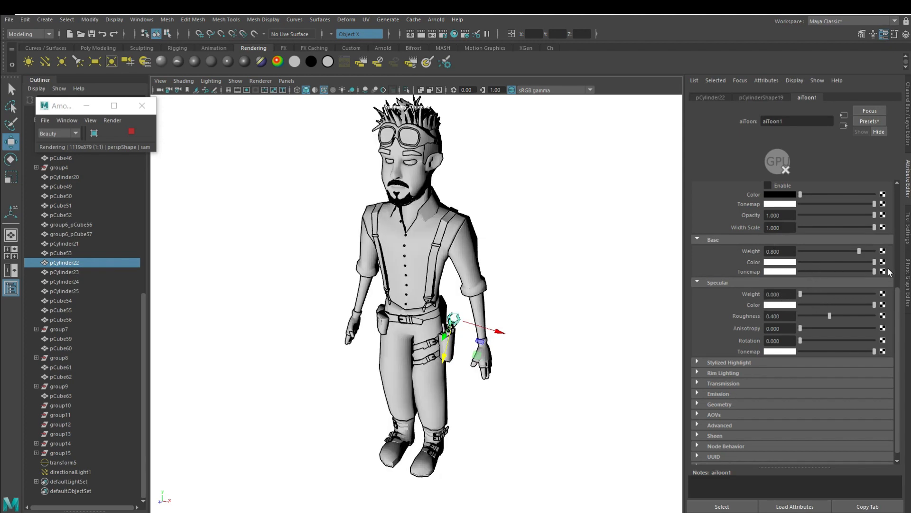
click(777, 263)
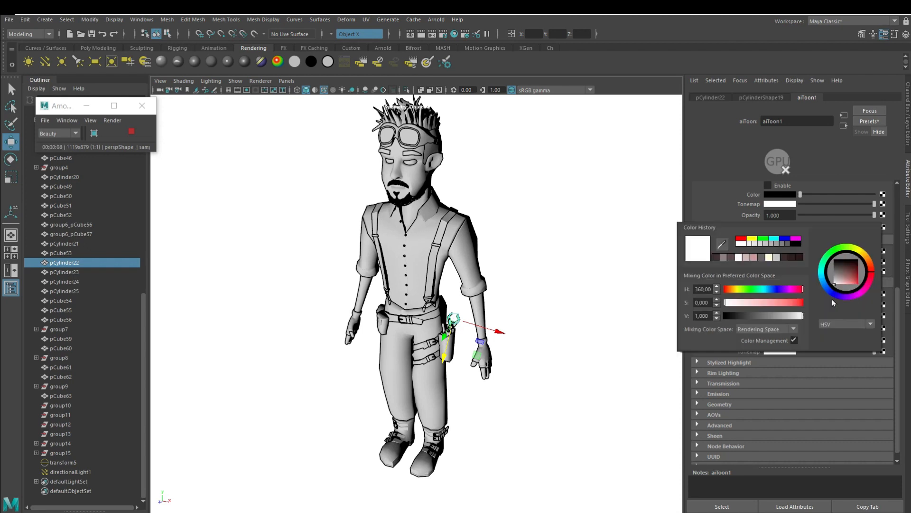
click(777, 265)
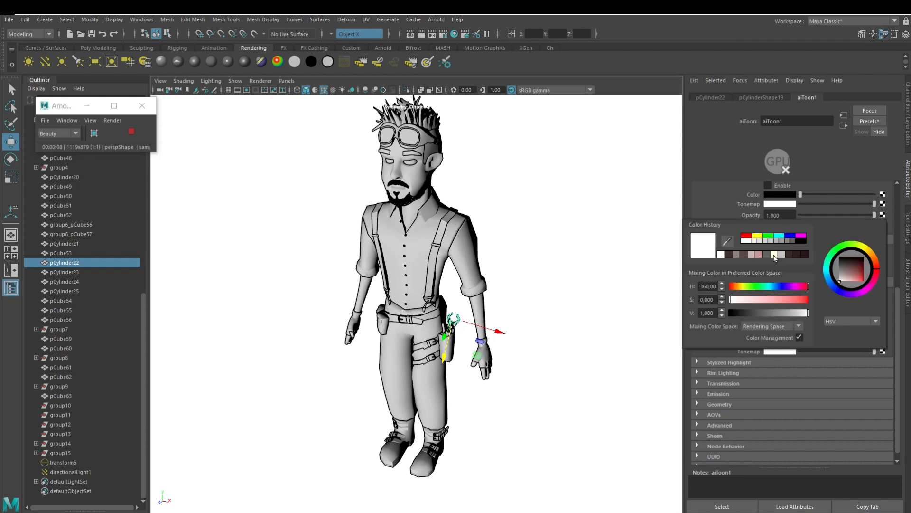
click(774, 255)
mouse_move(750, 286)
mouse_down()
mouse_move(803, 291)
mouse_move(734, 288)
mouse_up()
drag(752, 300, 760, 303)
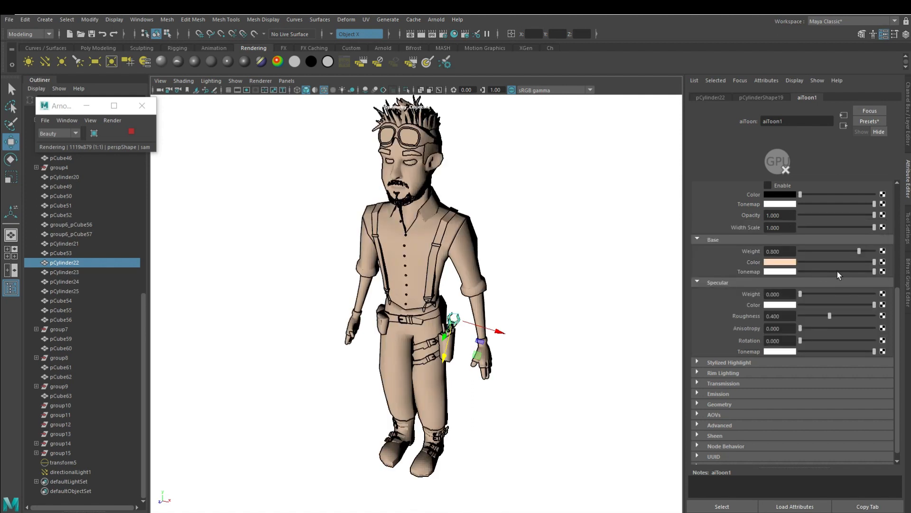
Step: Map a Ramp texture to the base tonemap, set its interpolation to None, and move the white stop to about 0.919
click(882, 271)
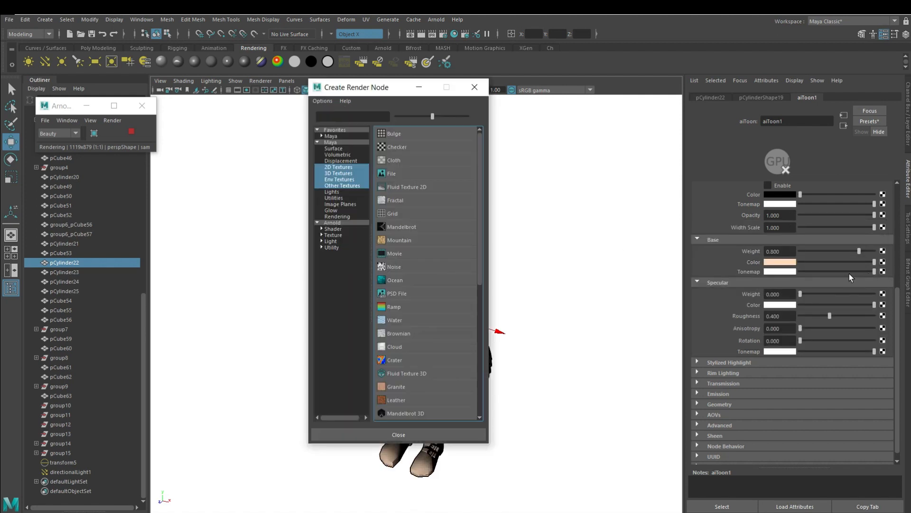
click(393, 307)
click(790, 193)
click(790, 192)
click(791, 193)
click(801, 193)
click(797, 204)
click(791, 214)
drag(869, 225, 856, 226)
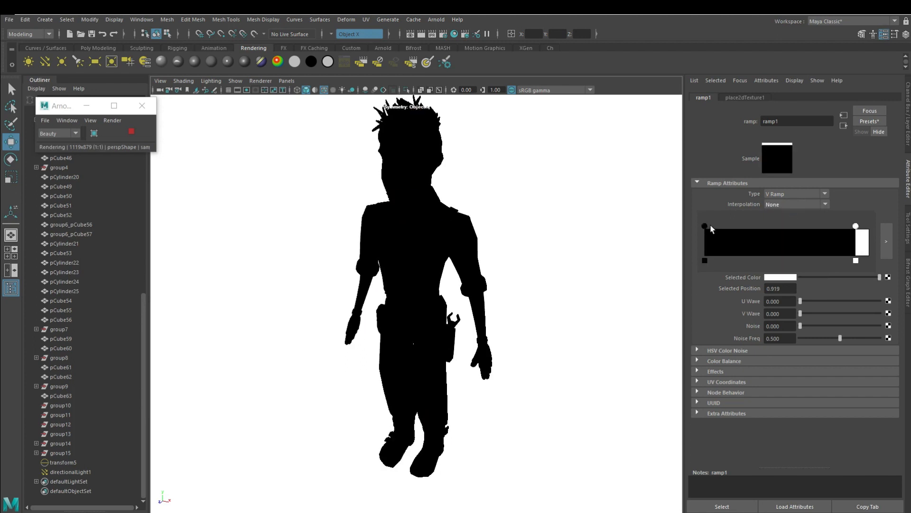
Step: Recolor the ramp's black stop dark grey and add a medium grey stop at about 0.324 and a light grey stop before the white one
click(774, 278)
click(784, 258)
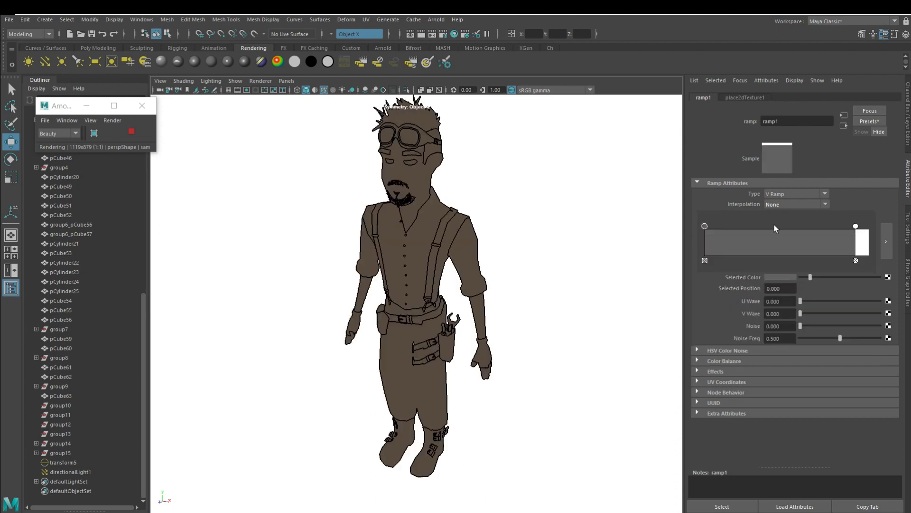
click(759, 240)
click(784, 278)
click(773, 258)
click(804, 240)
click(778, 278)
click(759, 227)
click(779, 277)
click(788, 258)
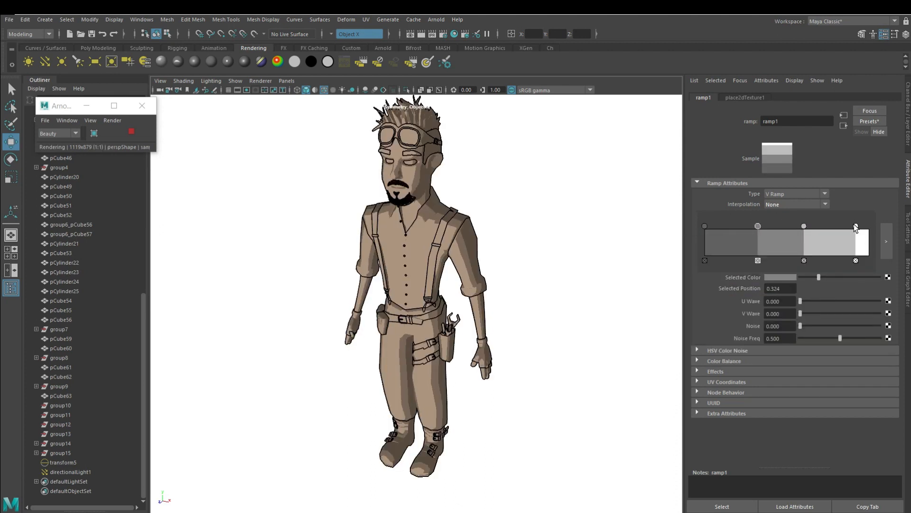
click(855, 226)
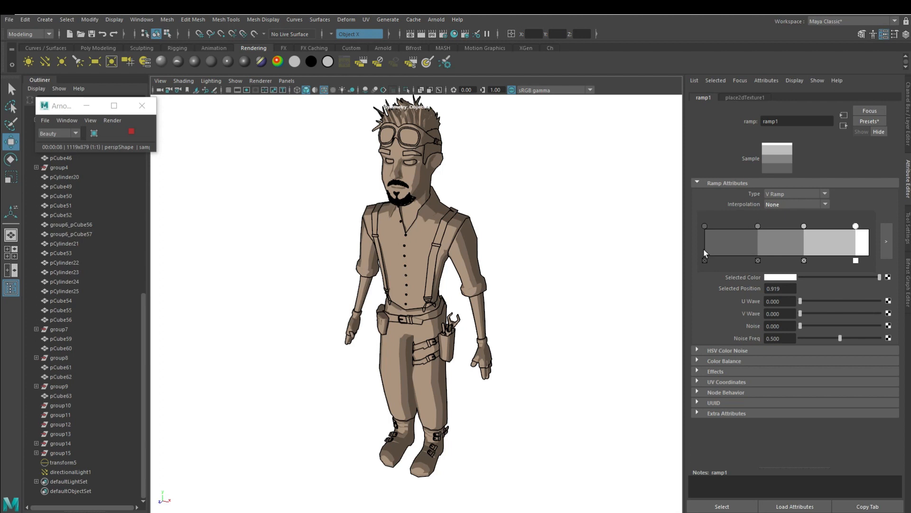
Step: Save the ramp's settings as an attribute preset named ramp1
click(865, 121)
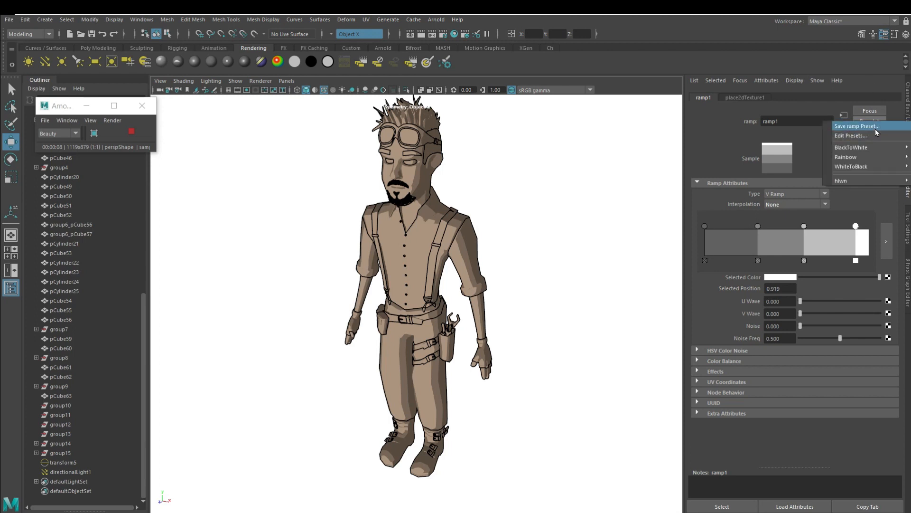
click(886, 128)
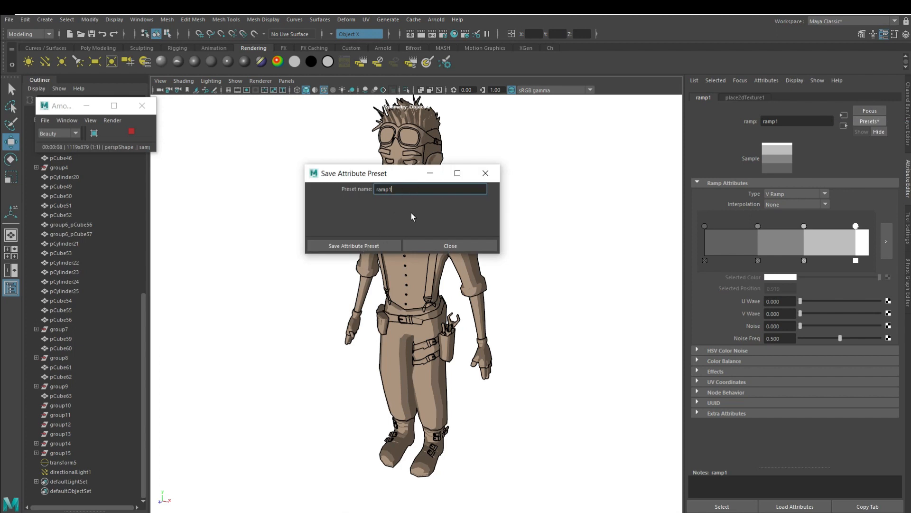
click(365, 246)
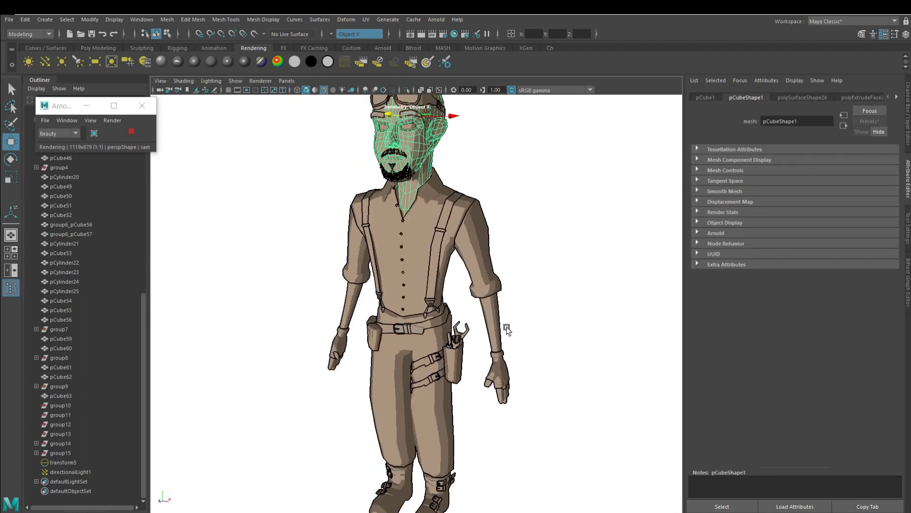
Step: Assign a new material to the head and both forearms and change its type to Ai Toon
shift+click(495, 328)
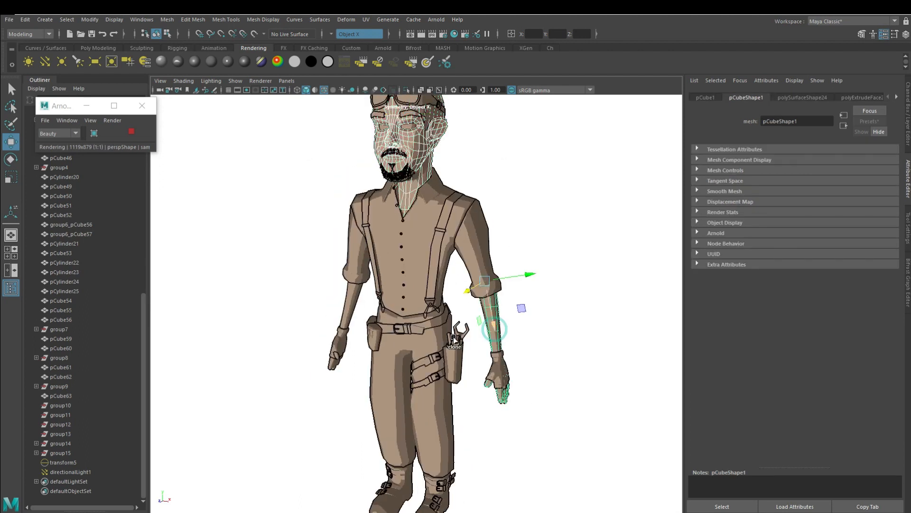
shift+click(351, 304)
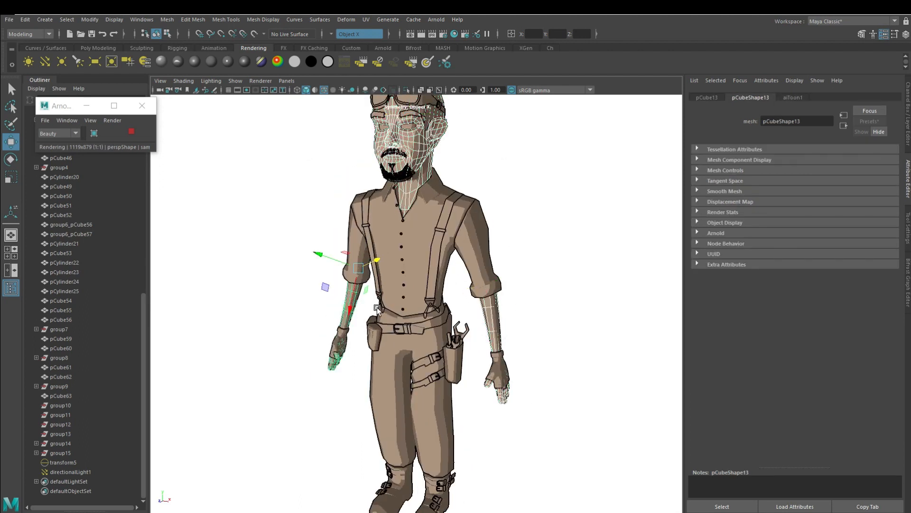
click(161, 62)
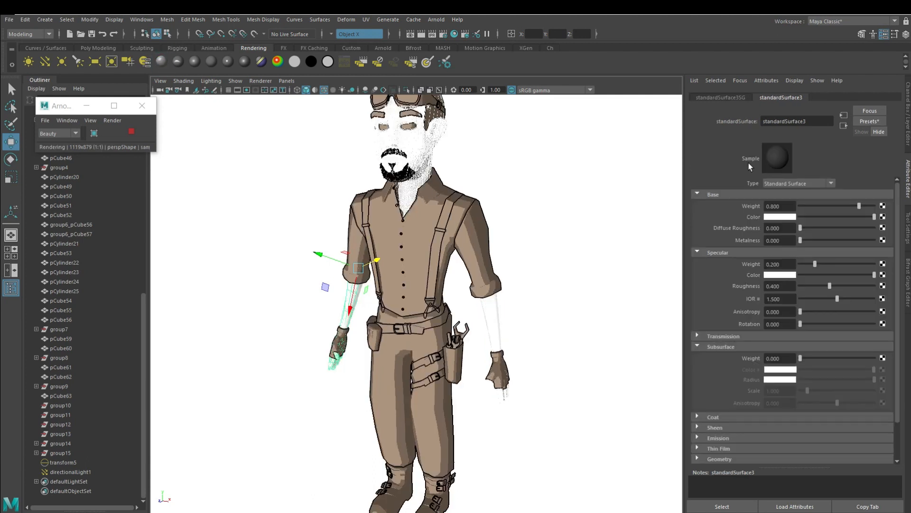
click(802, 184)
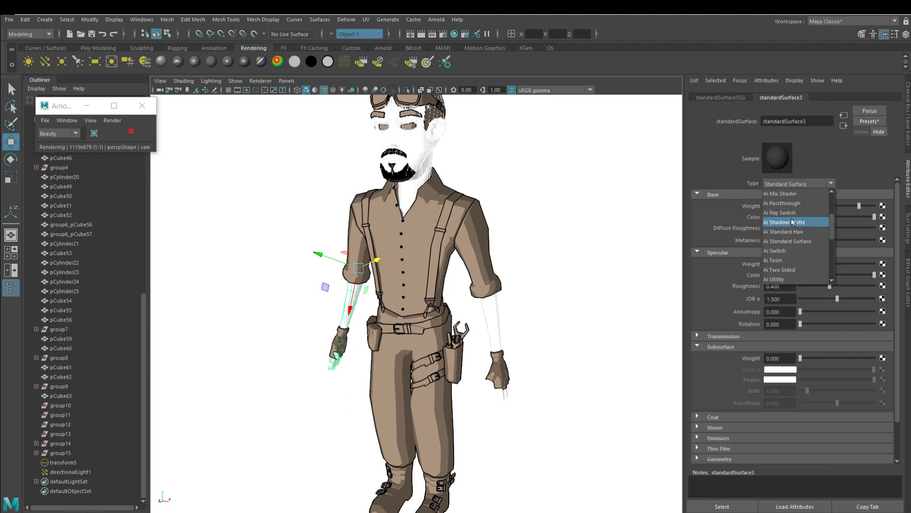
click(807, 260)
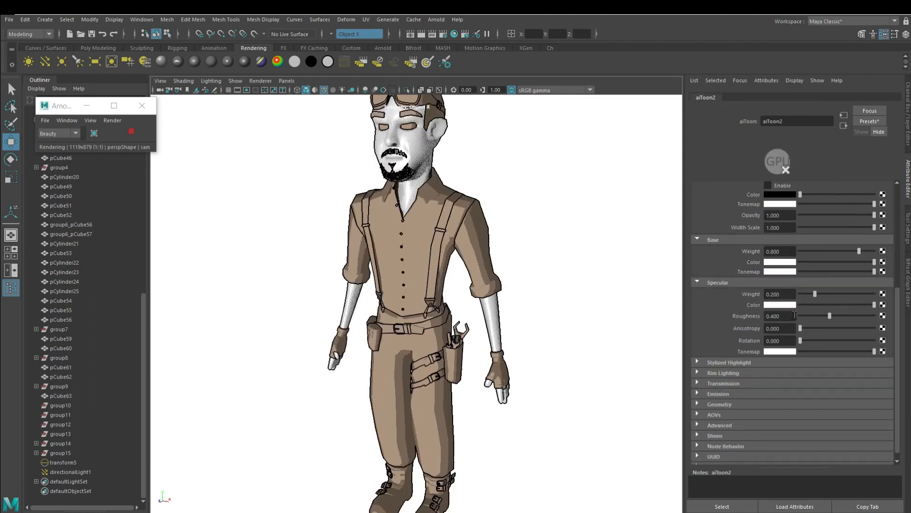
Step: Set the skin material's base color to pale pink with hue 360, saturation about 0.288 and value 1
click(788, 262)
click(796, 256)
click(788, 256)
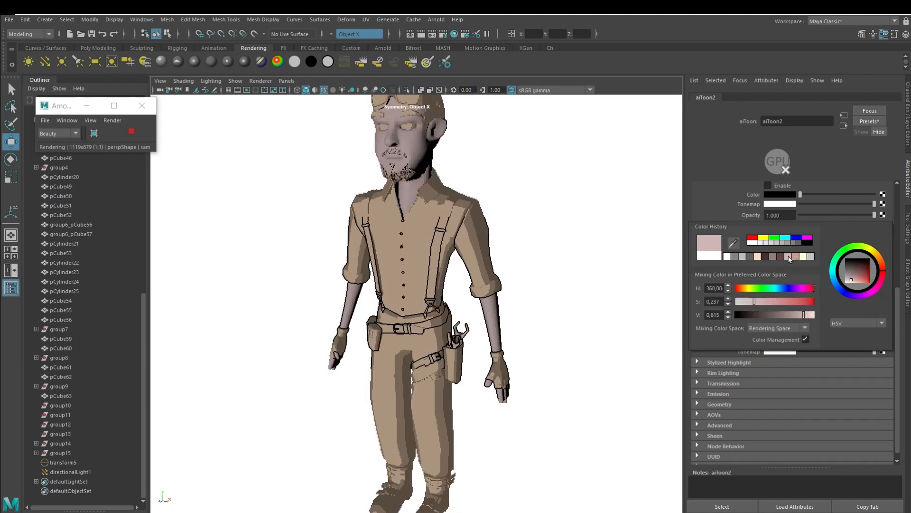
click(758, 301)
click(815, 315)
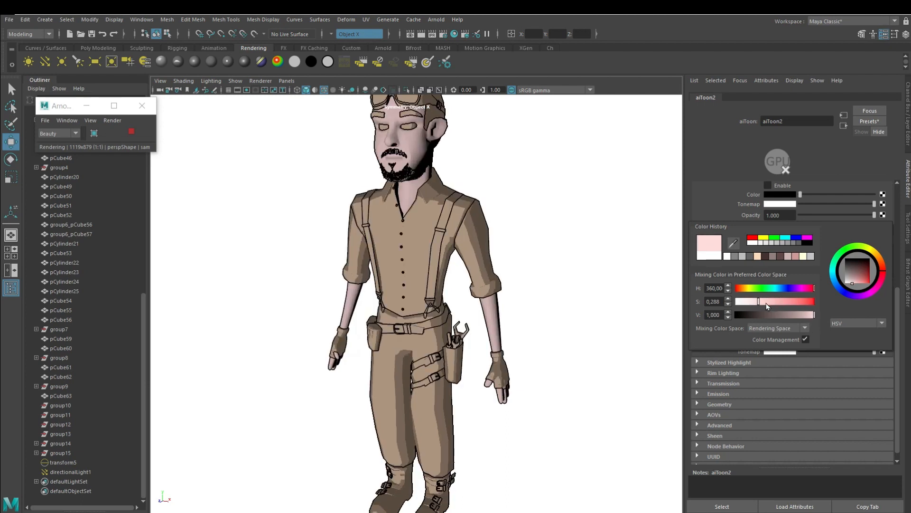
Step: Map the skin material's base tonemap with a ramp and replace its settings with the ramp1 preset
click(882, 271)
click(395, 306)
click(870, 123)
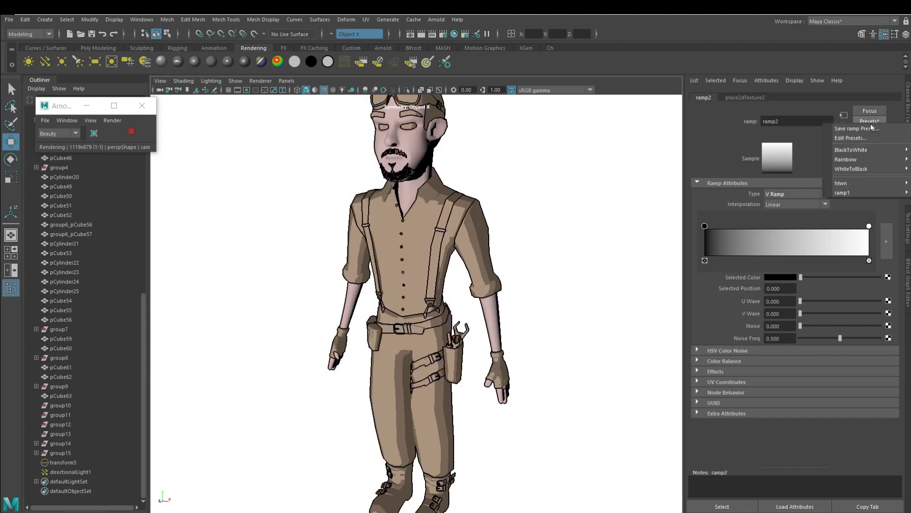
mouse_move(842, 193)
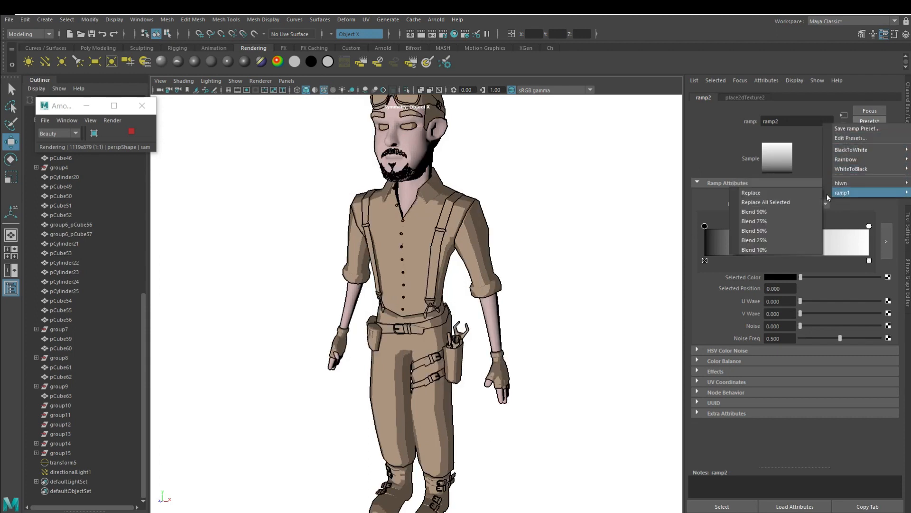
click(761, 194)
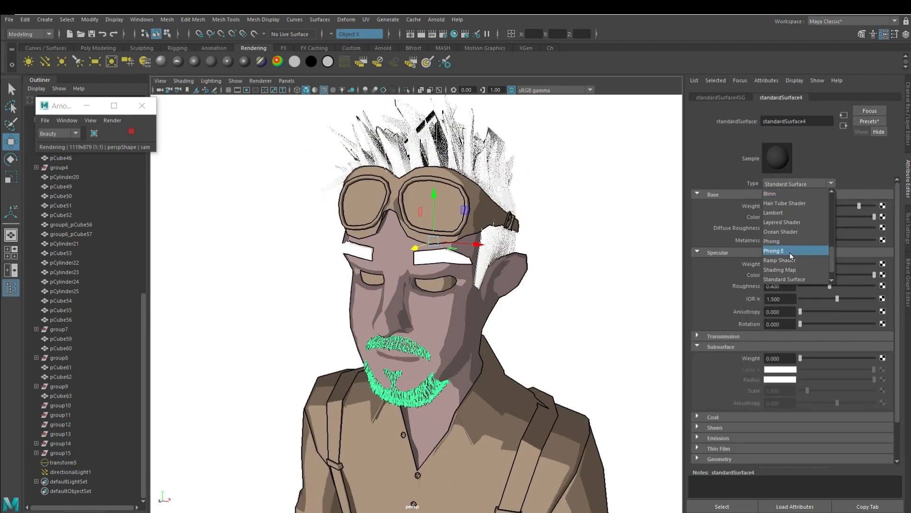
Step: Change the hair, eyebrow and beard material's type to Ai Toon and map its base tonemap with a ramp using the ramp1 preset
click(788, 248)
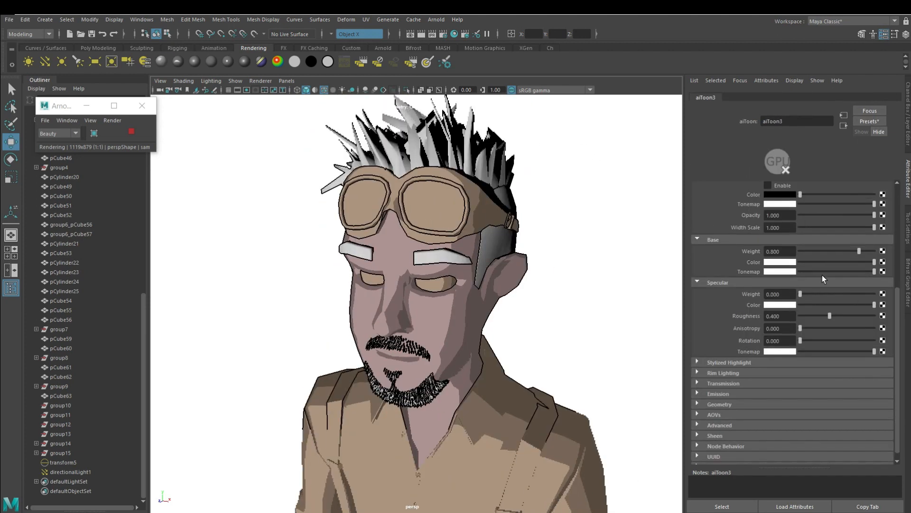
click(882, 271)
click(402, 308)
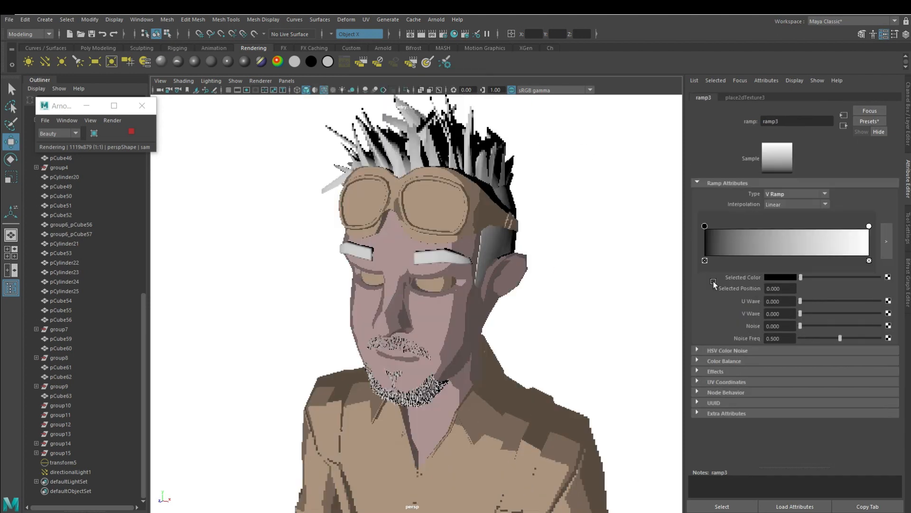
click(869, 121)
click(762, 193)
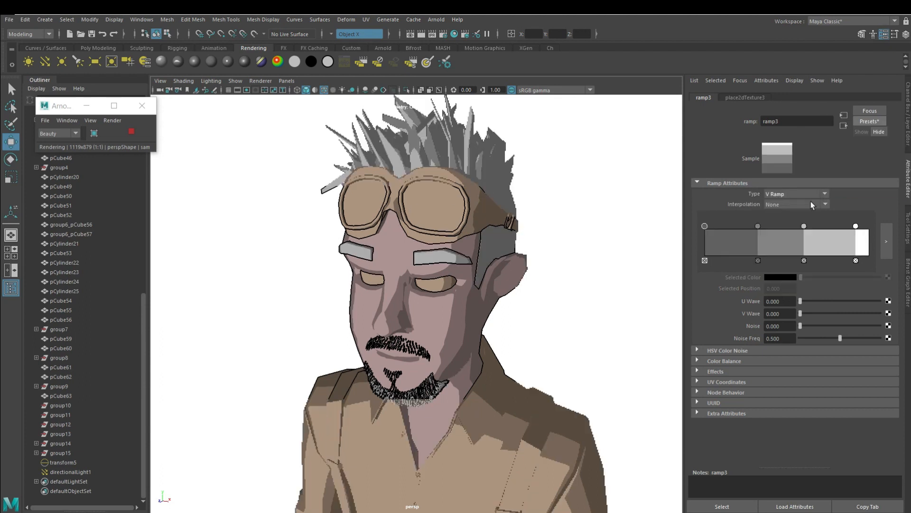
Step: Set the hair material's base color to a very dark brown
click(844, 125)
click(780, 260)
click(791, 257)
Step: Recolor the hair ramp's light grey stop at 0.604 yellow-orange, with hue about 43.8, saturation 0.763 and value 1
click(737, 97)
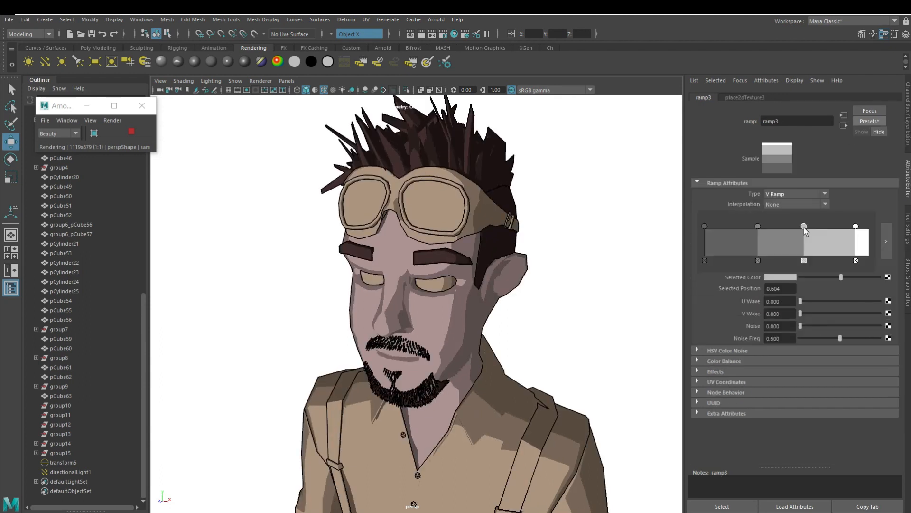
click(804, 226)
click(772, 277)
click(802, 271)
click(767, 317)
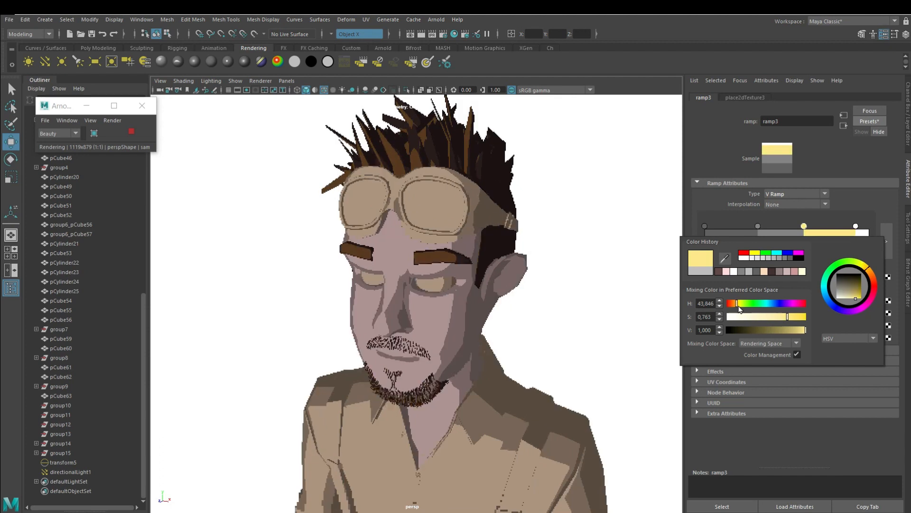
Step: Assign a new material to the shirt and its sleeves and change its type to Ai Toon
scroll(483, 351, down, 4)
scroll(483, 351, up, 4)
scroll(617, 191, down, 6)
alt+middle_drag(517, 342, 535, 225)
click(484, 261)
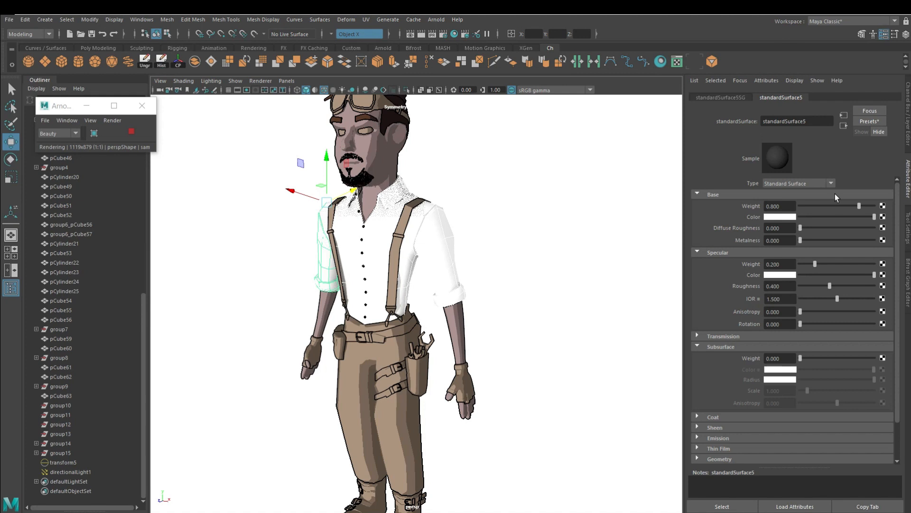
click(831, 184)
scroll(808, 248, up, 6)
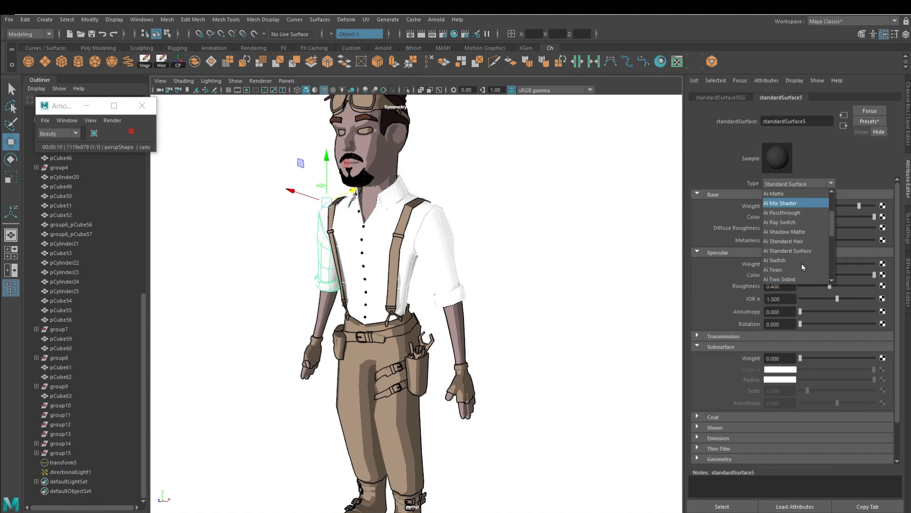
scroll(804, 265, down, 1)
click(801, 271)
Step: Set the shirt material's base color to pale yellow-beige and map its base tonemap with a ramp using the ramp1 preset
click(779, 263)
click(726, 255)
click(885, 269)
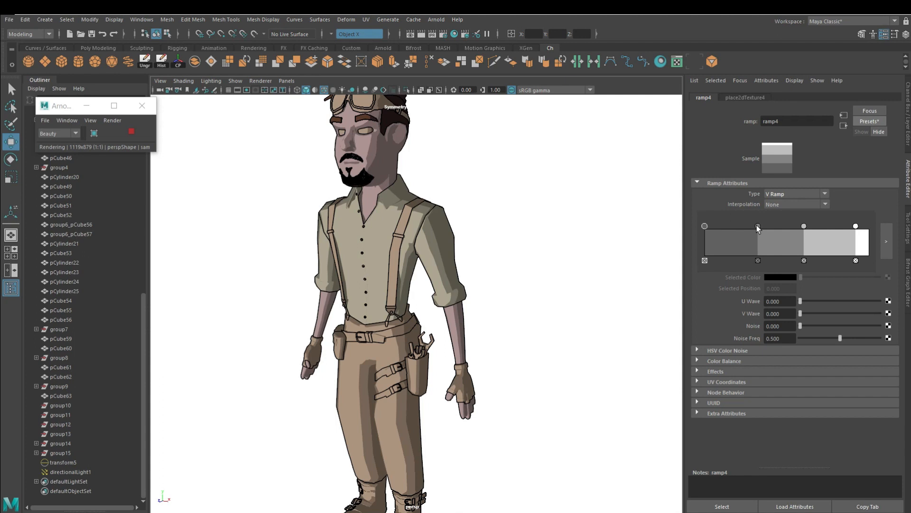
Step: Try moving the white stop of the shirt's ramp to position 0.728
drag(856, 226, 824, 237)
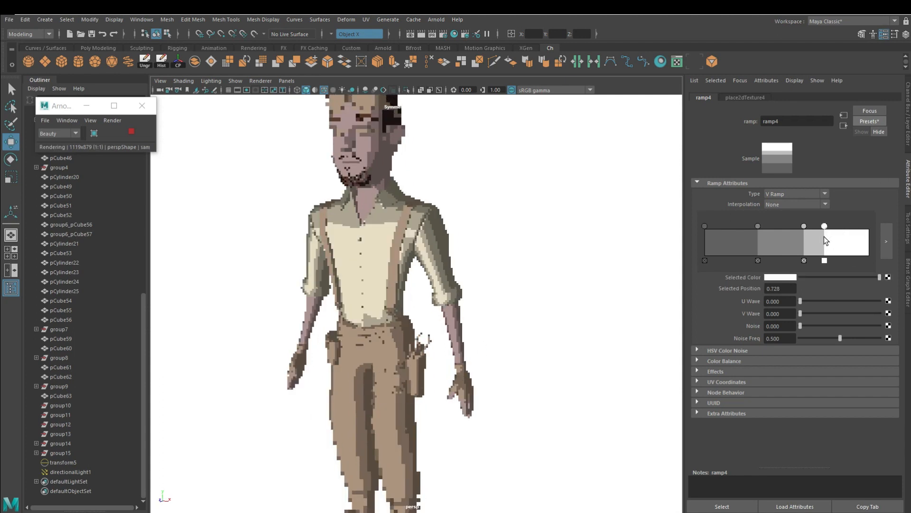
key(ctrl+z)
alt+drag(593, 284, 508, 273)
alt+middle_drag(508, 273, 522, 305)
alt+drag(294, 279, 352, 279)
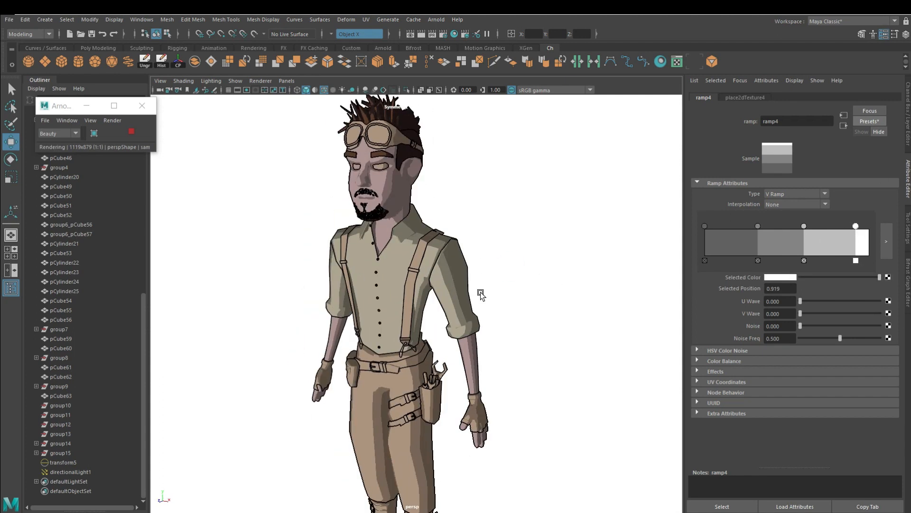
Step: Assign a new material to the trousers and change its type to Ai Toon
alt+middle_drag(453, 374, 437, 334)
click(403, 406)
click(247, 48)
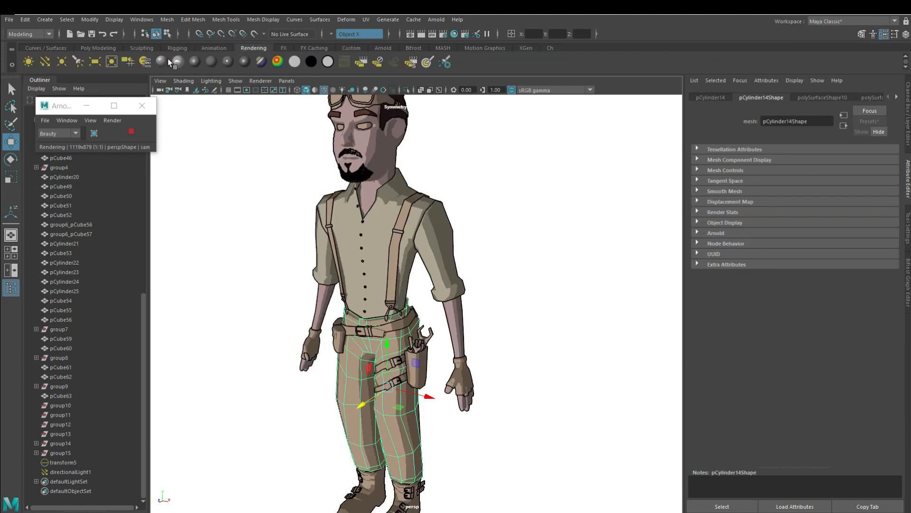
click(162, 61)
click(799, 183)
click(788, 201)
Step: Map the trousers material's base tonemap with a ramp and replace its settings with the ramp1 preset
click(882, 272)
click(417, 257)
click(869, 121)
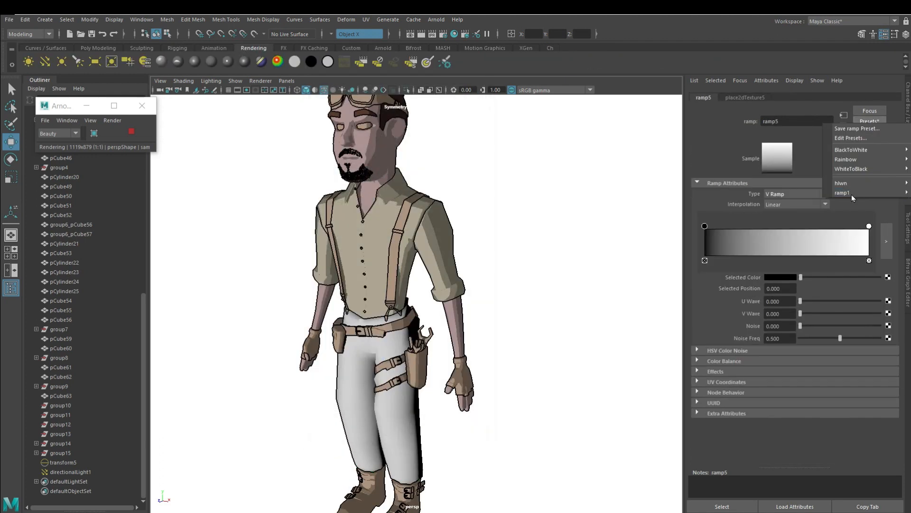
click(855, 169)
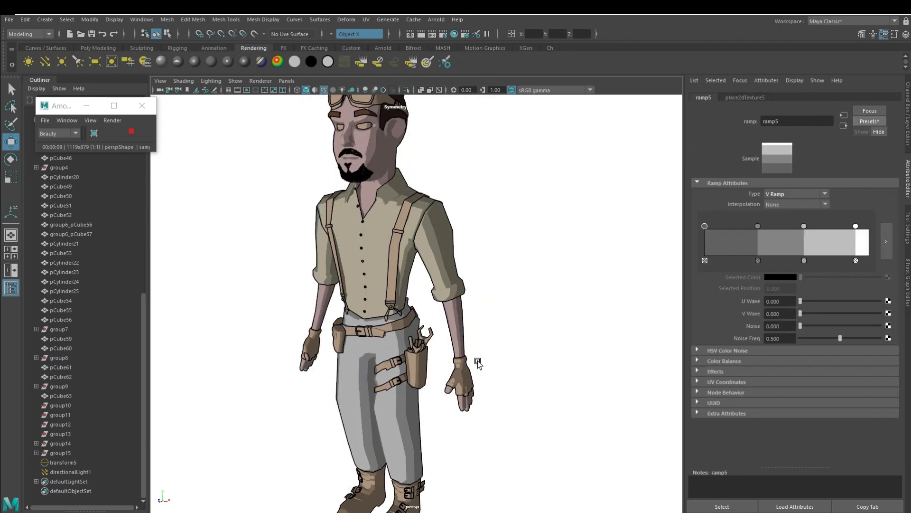
Step: Set the trousers material's base color to a very pale pinkish beige
click(844, 126)
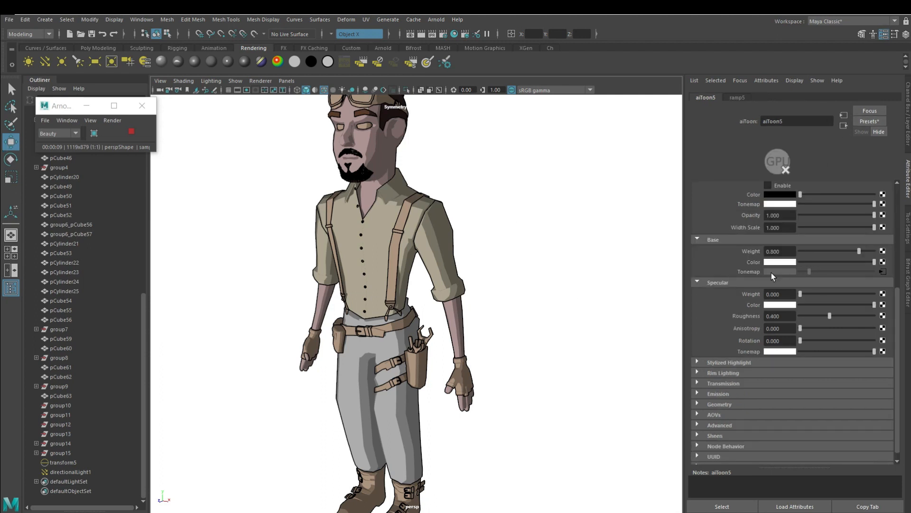
click(774, 262)
click(739, 301)
drag(865, 267, 867, 266)
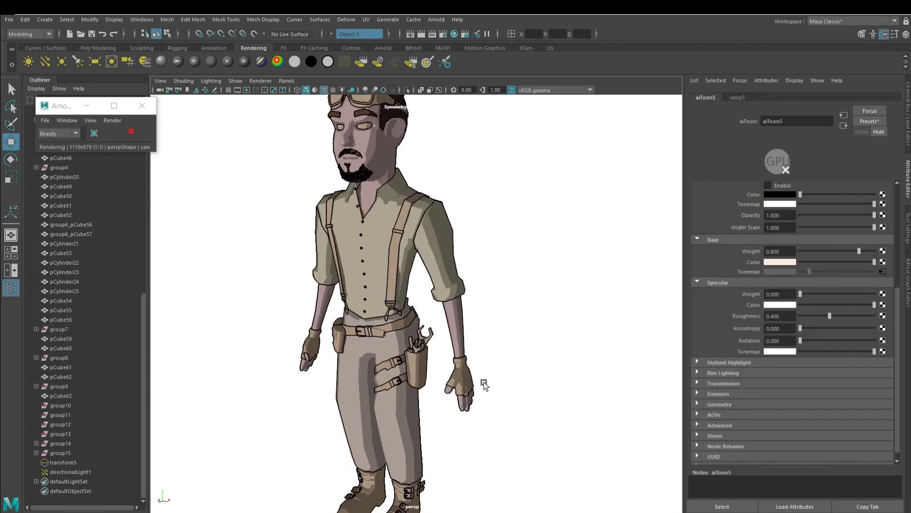
Step: Assign the shirt's existing toon material to the pouches hanging on both sides of the belt
click(383, 233)
alt+right_drag(479, 228, 635, 191)
click(441, 305)
alt+drag(213, 327, 327, 335)
shift+click(339, 292)
shift+click(313, 290)
alt+middle_drag(458, 375, 540, 381)
alt+drag(541, 381, 475, 378)
right_drag(387, 256, 458, 474)
click(494, 289)
click(588, 354)
alt+right_drag(598, 354, 547, 374)
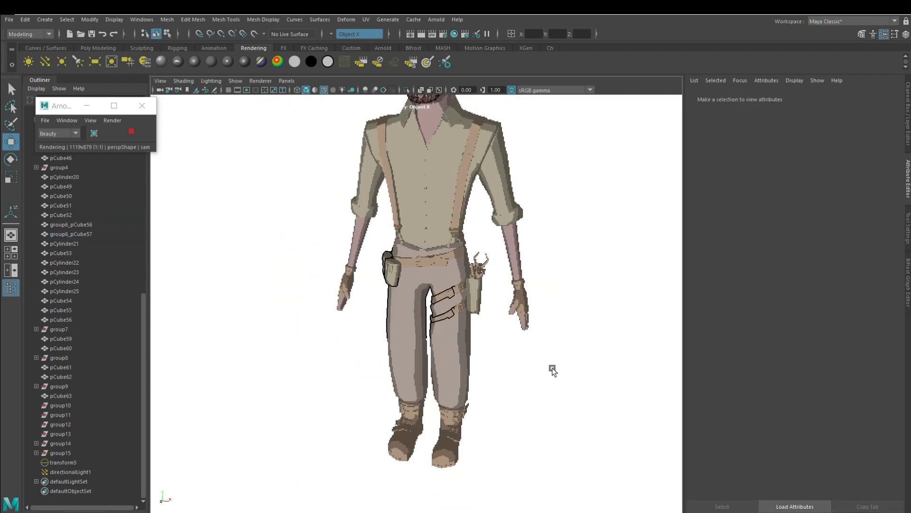
Step: Assign a new material to the suspenders, belt, thigh straps, boots, gloves and goggle frame, and change its type to Ai Toon
alt+middle_drag(426, 335, 421, 444)
click(492, 232)
alt+middle_drag(517, 399, 516, 232)
shift+click(462, 233)
shift+click(444, 291)
shift+click(442, 326)
shift+click(453, 477)
shift+click(400, 479)
shift+click(569, 289)
shift+click(305, 273)
alt+drag(370, 309, 494, 266)
shift+click(465, 237)
shift+click(482, 227)
alt+drag(213, 328, 429, 366)
shift+click(427, 287)
alt+middle_drag(429, 238, 428, 456)
alt+right_drag(380, 361, 457, 339)
alt+drag(458, 338, 560, 327)
shift+click(462, 266)
alt+right_drag(603, 332, 514, 367)
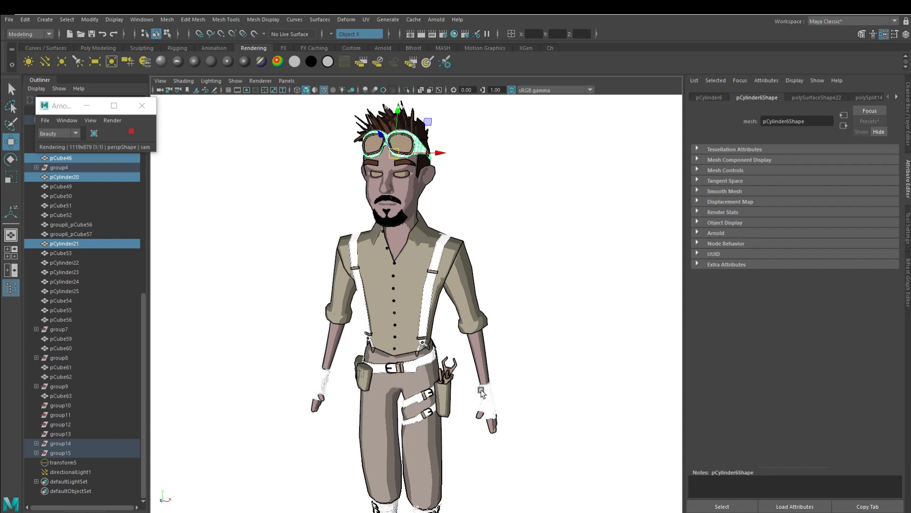
click(485, 394)
click(823, 99)
click(794, 184)
click(800, 227)
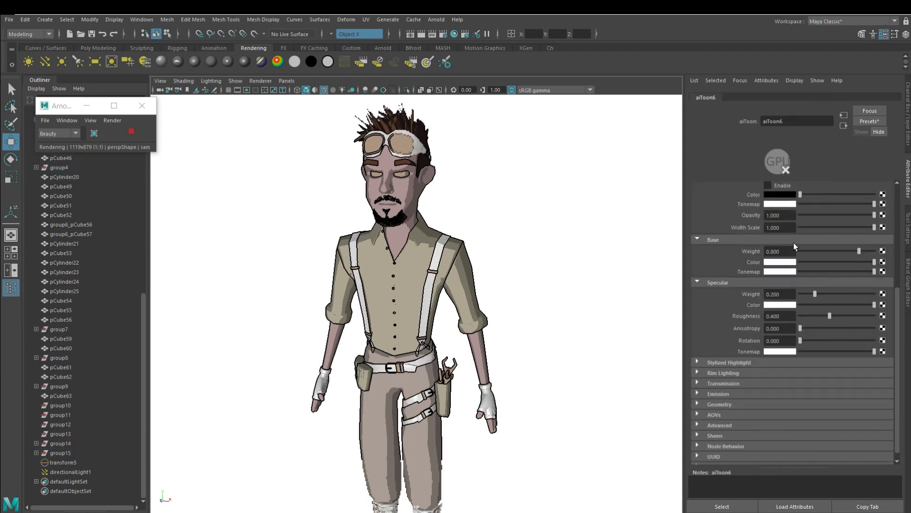
Step: Set the leather material's specular weight to 0 and its base color to dark brown
drag(815, 294, 797, 295)
click(787, 262)
click(810, 257)
Step: Map the leather material's base tonemap with a ramp using the ramp1 preset and lighten its base color to reddish brown
click(883, 272)
click(394, 307)
click(869, 121)
mouse_move(845, 193)
click(754, 192)
scroll(533, 440, down, 2)
alt+middle_drag(533, 440, 540, 399)
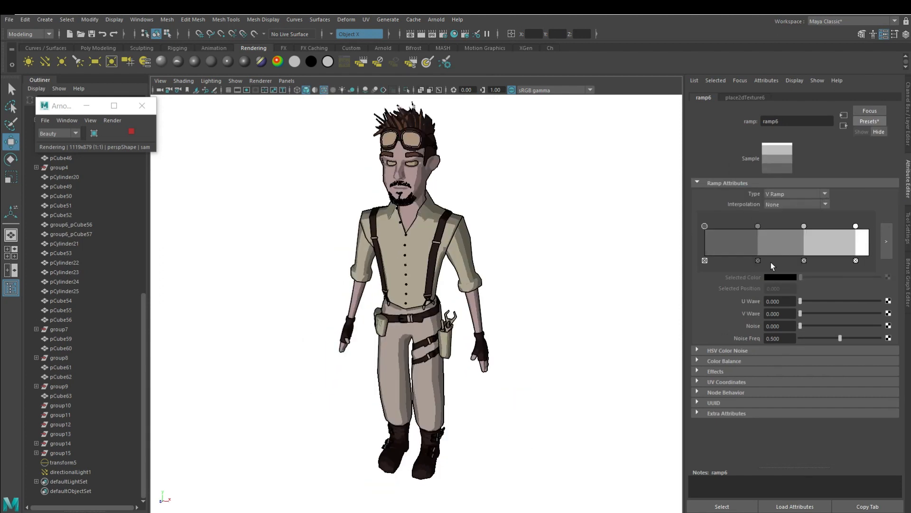
click(844, 125)
drag(820, 262, 826, 262)
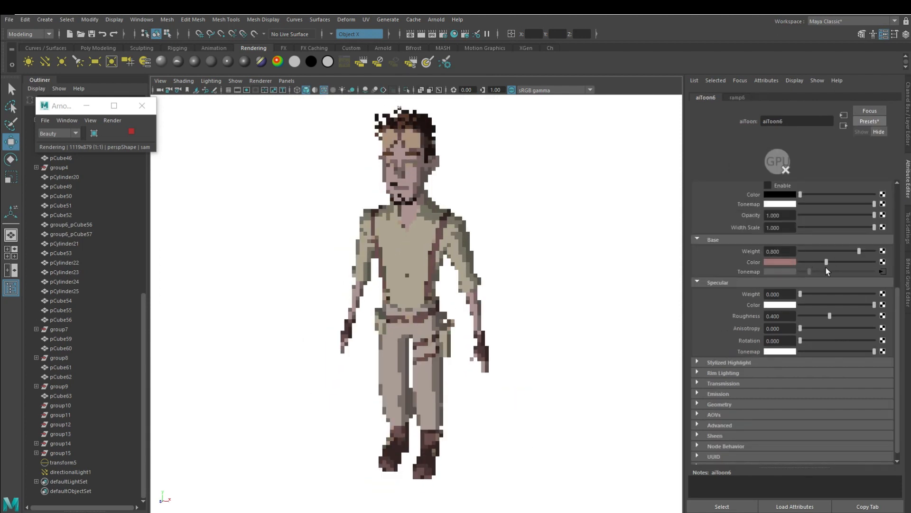
Step: Assign a new material to both goggle lenses and change its type to Ai Toon
click(389, 139)
shift+click(412, 139)
key(q)
click(161, 61)
click(798, 184)
scroll(791, 261, up, 4)
click(788, 269)
Step: Map the lens material with a ramp, moving its black stop to 0.587 and its white stop close to the ramp's start
click(779, 266)
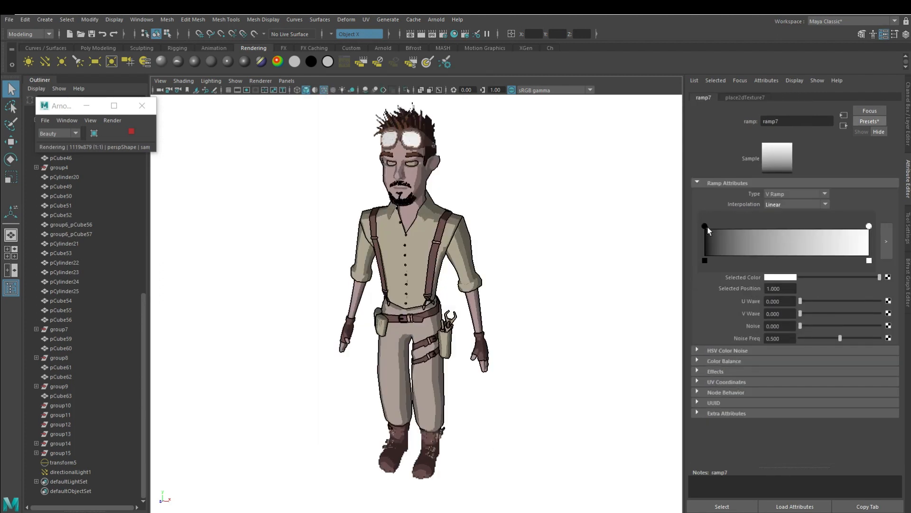
click(705, 227)
drag(706, 227, 801, 244)
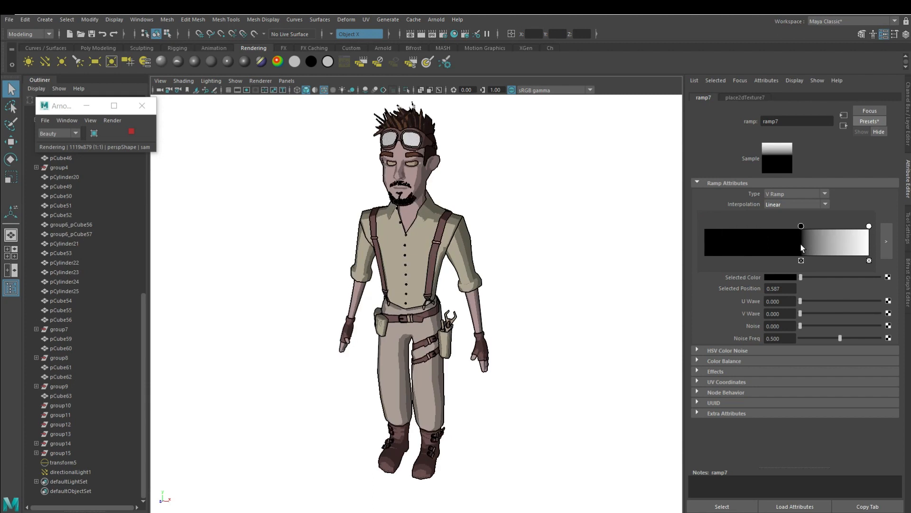
scroll(494, 272, up, 6)
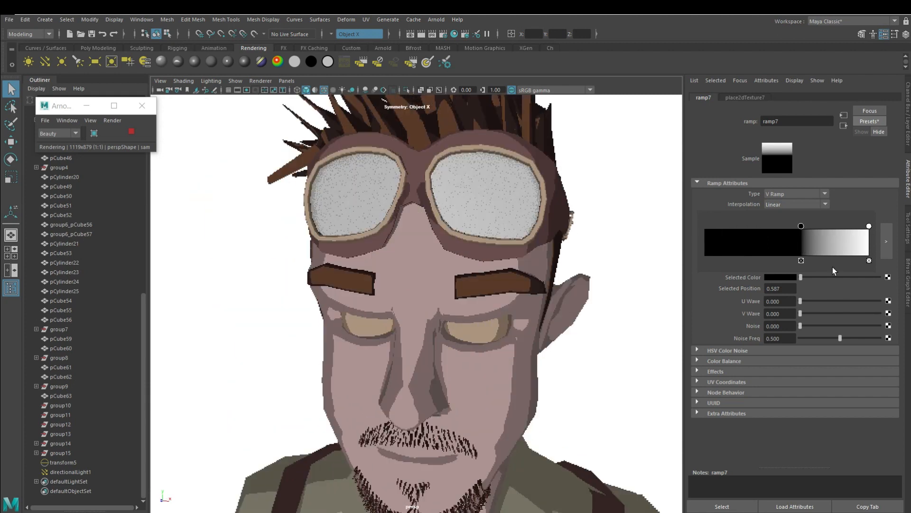
drag(869, 226, 740, 228)
Step: Tint the goggle lens material's base color by adjusting its hue, saturation and value
click(843, 125)
click(787, 261)
click(762, 257)
drag(742, 289, 751, 290)
mouse_move(779, 303)
mouse_down()
mouse_move(792, 303)
mouse_move(771, 303)
mouse_up()
mouse_move(809, 315)
mouse_down()
mouse_move(795, 316)
mouse_move(811, 316)
mouse_up()
drag(770, 303, 753, 303)
drag(848, 282, 821, 303)
drag(817, 316, 829, 317)
Step: Apply a planar UV projection to the character's left eye
scroll(536, 361, down, 10)
alt+drag(560, 374, 510, 405)
alt+middle_drag(511, 405, 559, 299)
alt+drag(505, 337, 555, 324)
scroll(535, 203, up, 8)
alt+middle_drag(515, 139, 504, 354)
scroll(505, 354, up, 8)
alt+middle_drag(501, 157, 488, 286)
click(508, 222)
shift+click(323, 230)
click(388, 19)
click(388, 20)
click(508, 223)
click(387, 19)
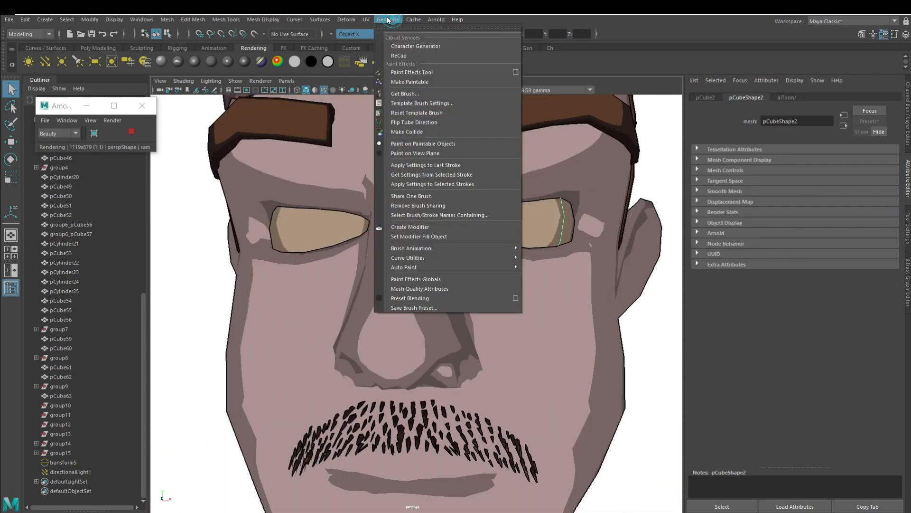
mouse_move(366, 20)
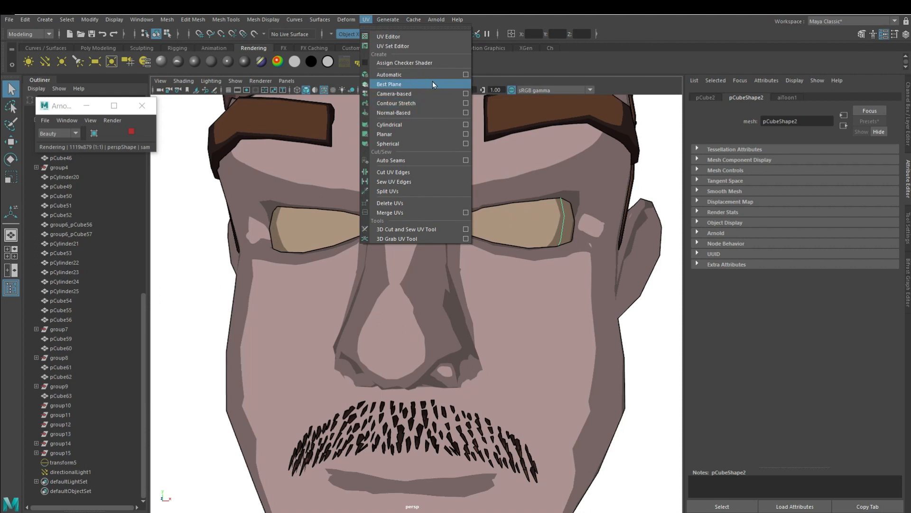
click(467, 133)
click(433, 301)
click(471, 392)
click(587, 226)
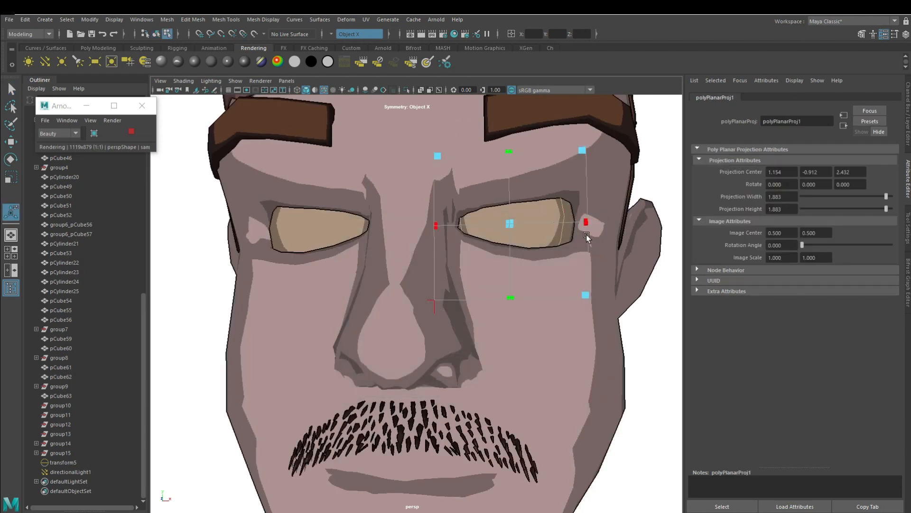
Step: Apply the same planar UV projection to the character's right eye
right_drag(300, 230, 336, 206)
click(300, 231)
click(380, 23)
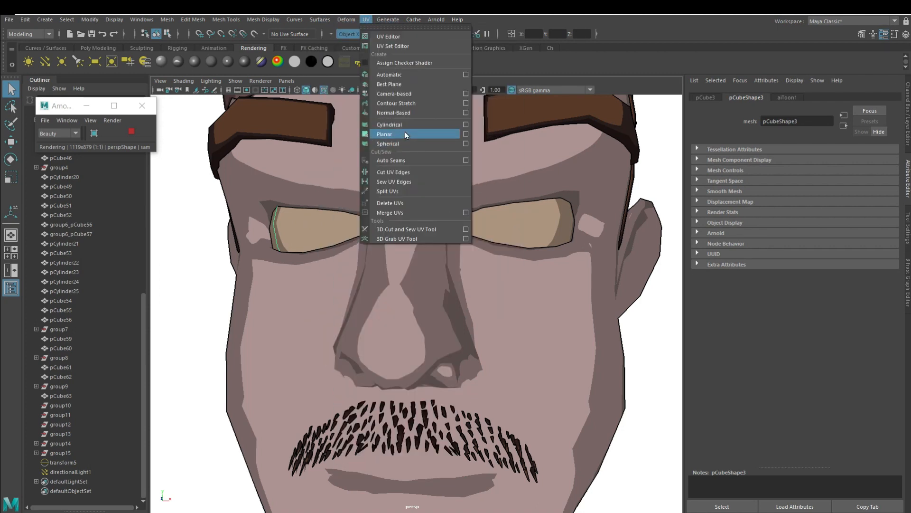
click(403, 132)
Step: Give both eyes a new Ai Toon material with its specular weight set to 0
right_drag(506, 237, 542, 214)
click(549, 233)
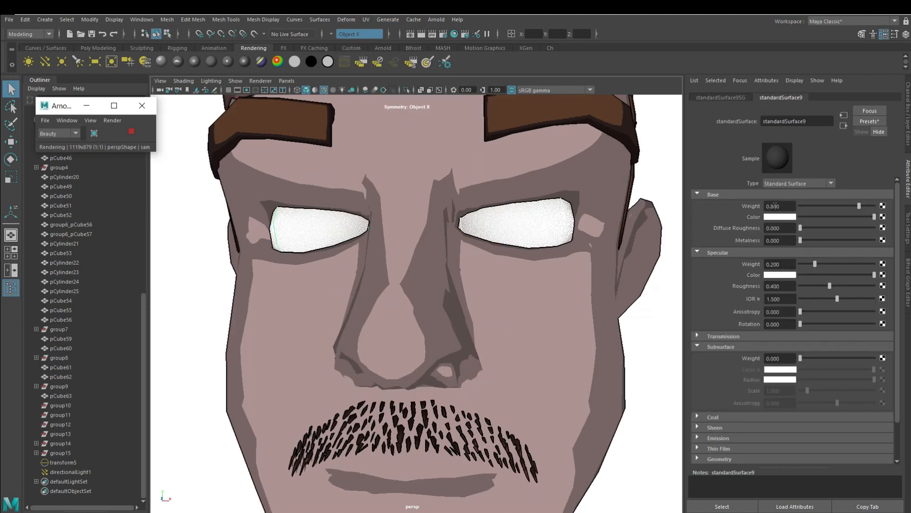
click(776, 185)
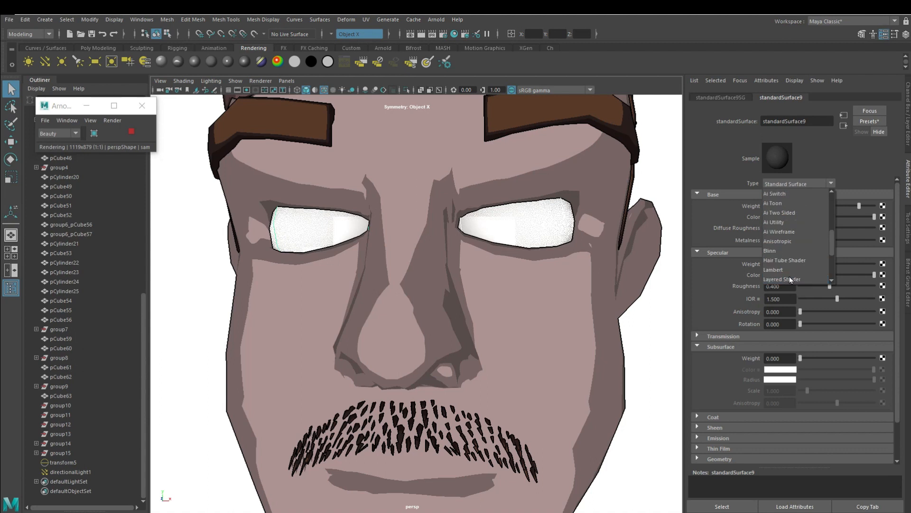
scroll(798, 249, down, 3)
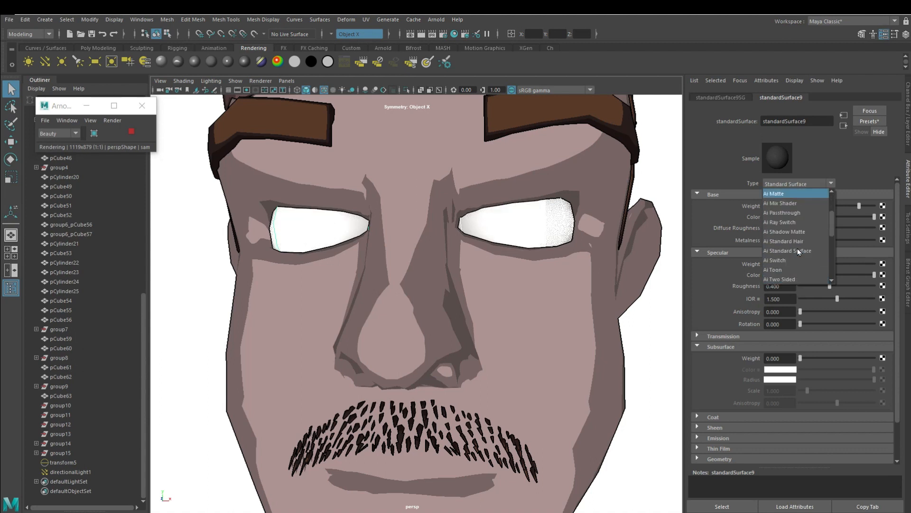
click(784, 271)
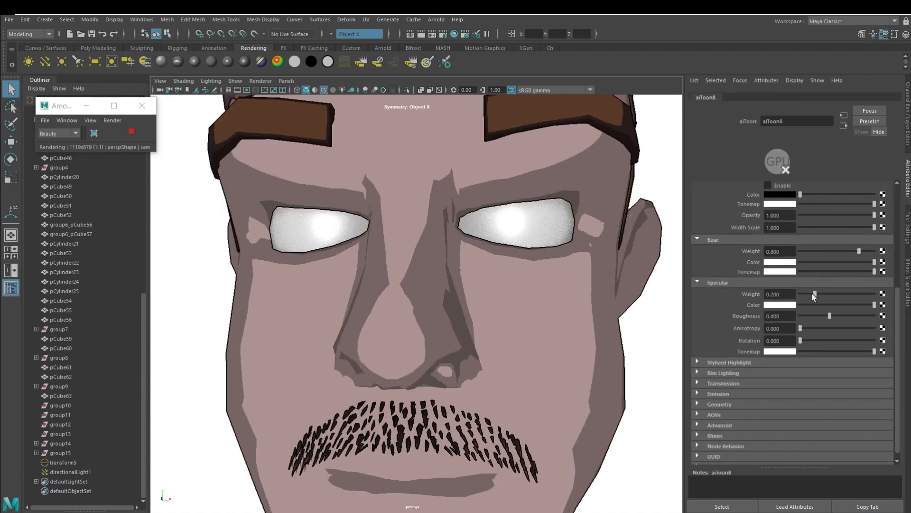
drag(812, 292, 797, 294)
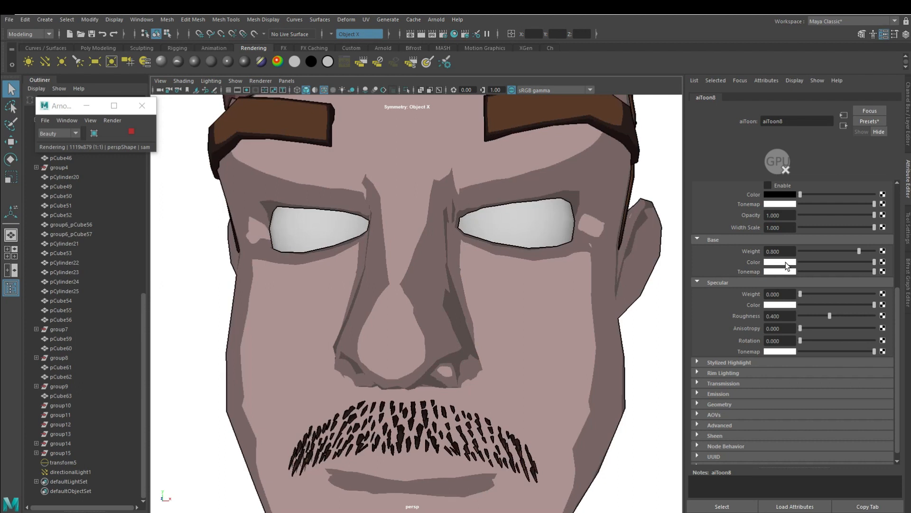
Step: Map the eye material's base color to a new ramp, using the Circular Ramp type with interpolation None
click(883, 261)
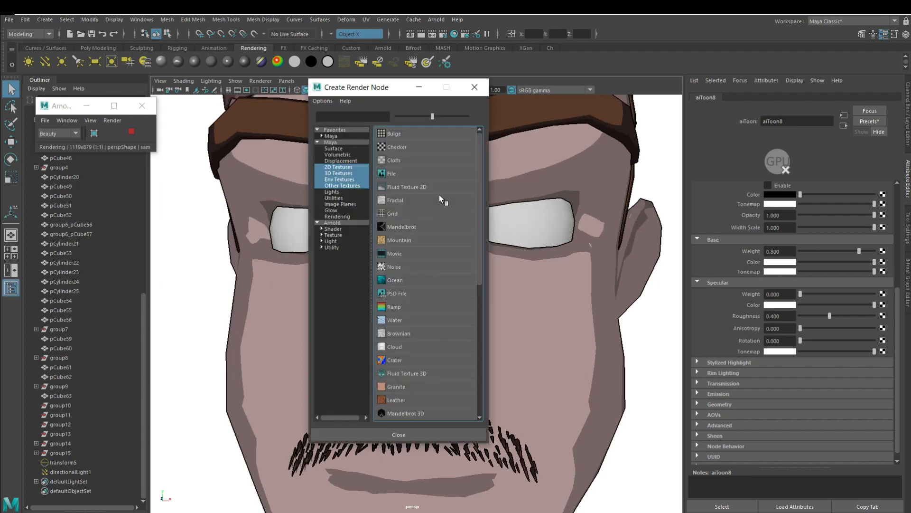
click(403, 307)
click(781, 194)
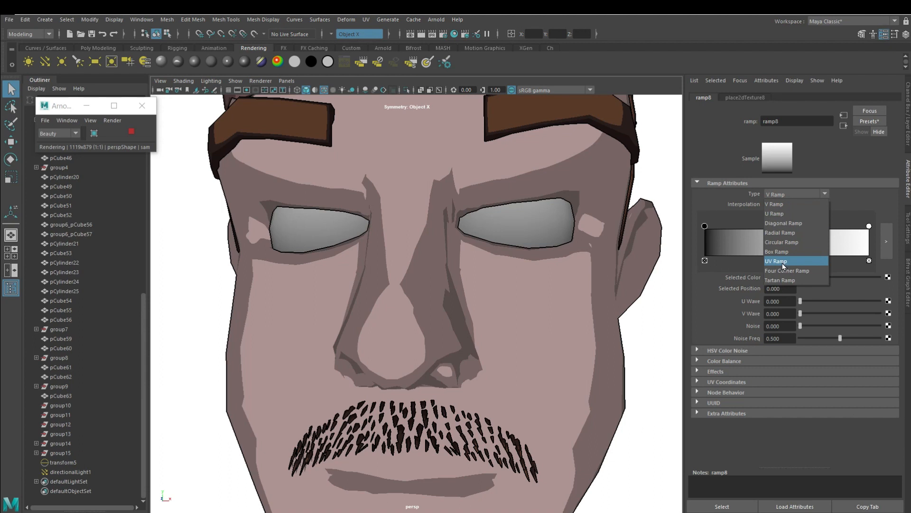
click(793, 242)
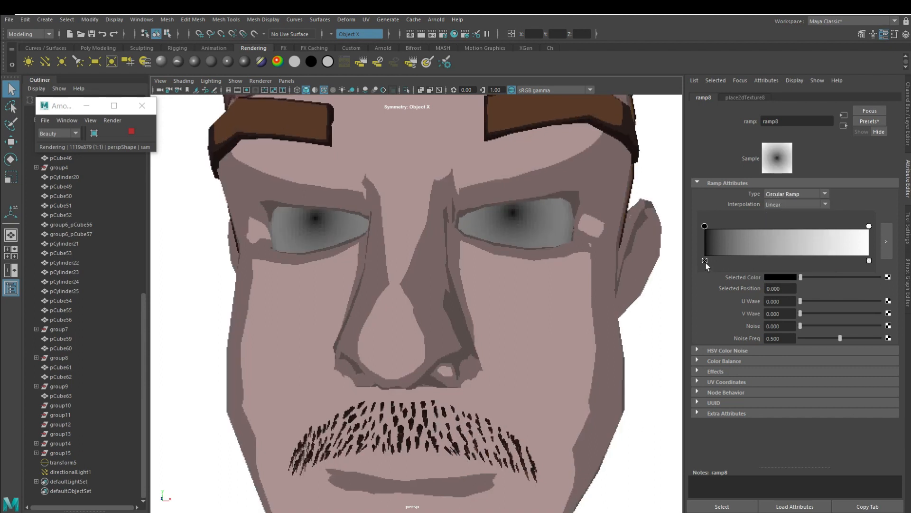
click(773, 204)
click(777, 213)
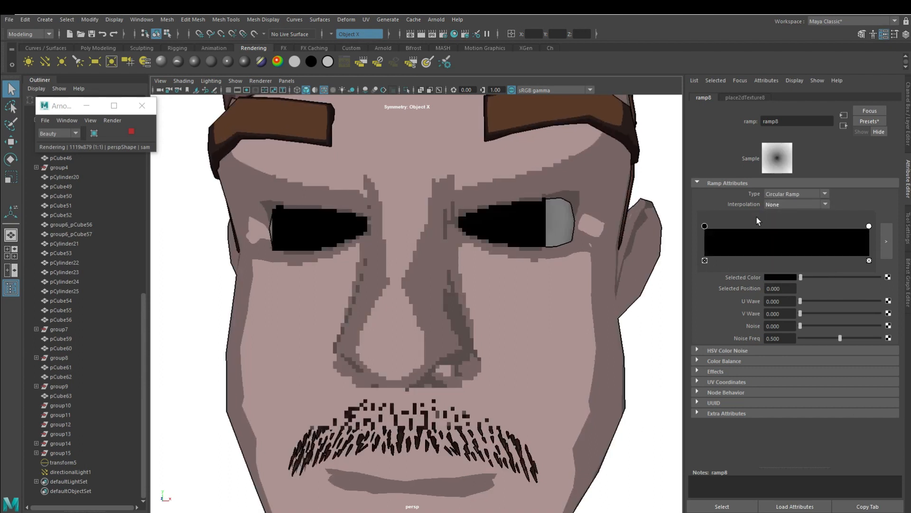
Step: Shape the eye ramp into a black pupil, a dark reddish-brown iris starting at about 0.1 and a white outer area
drag(869, 226, 720, 256)
click(745, 241)
click(721, 226)
click(792, 277)
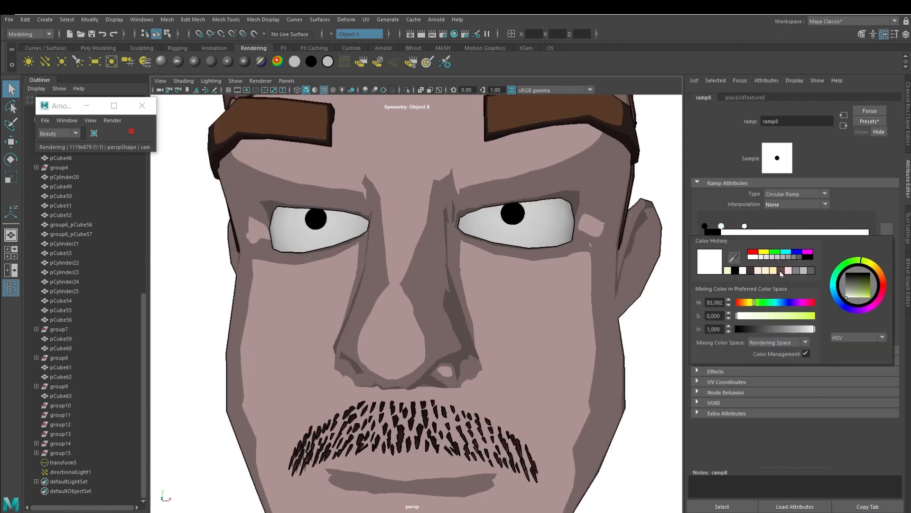
click(780, 270)
drag(776, 329, 766, 328)
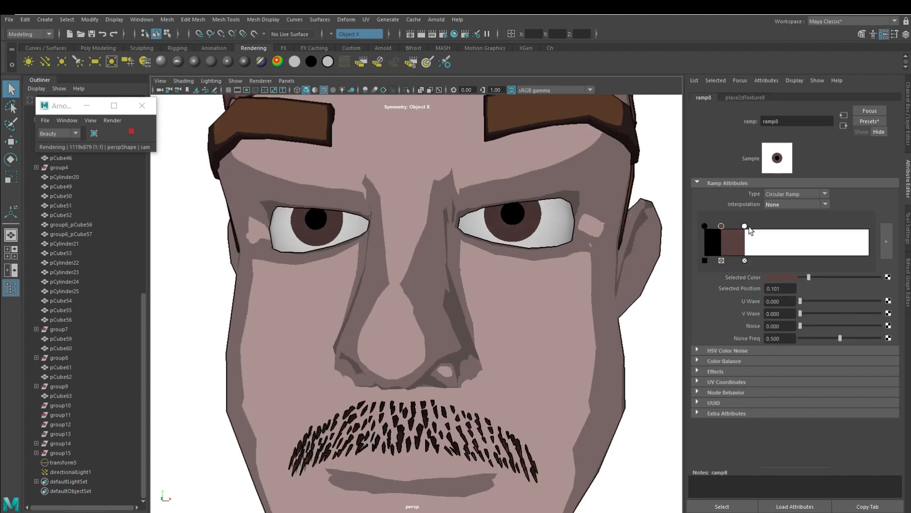
Step: Add a thin outer iris ring at about 0.208, color it tan-brown with hue about 27, and slightly enlarge the pupil
click(738, 236)
click(781, 276)
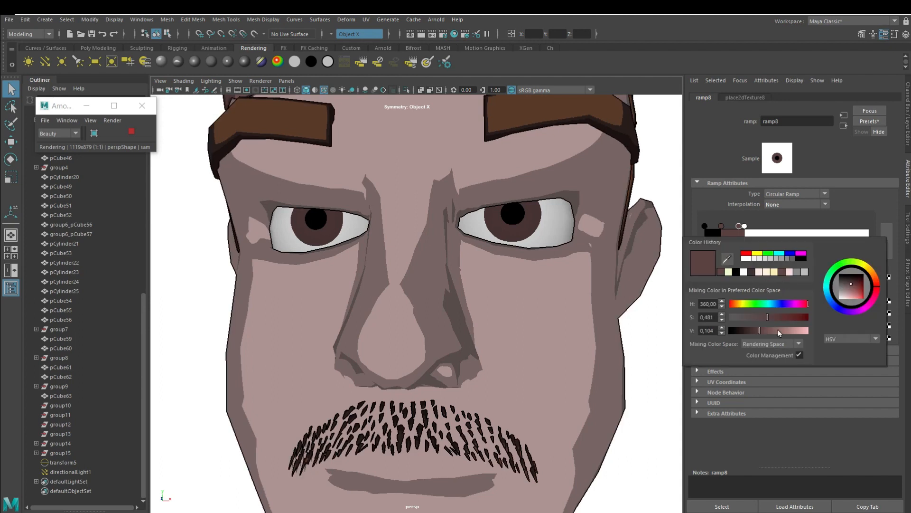
drag(778, 329, 783, 330)
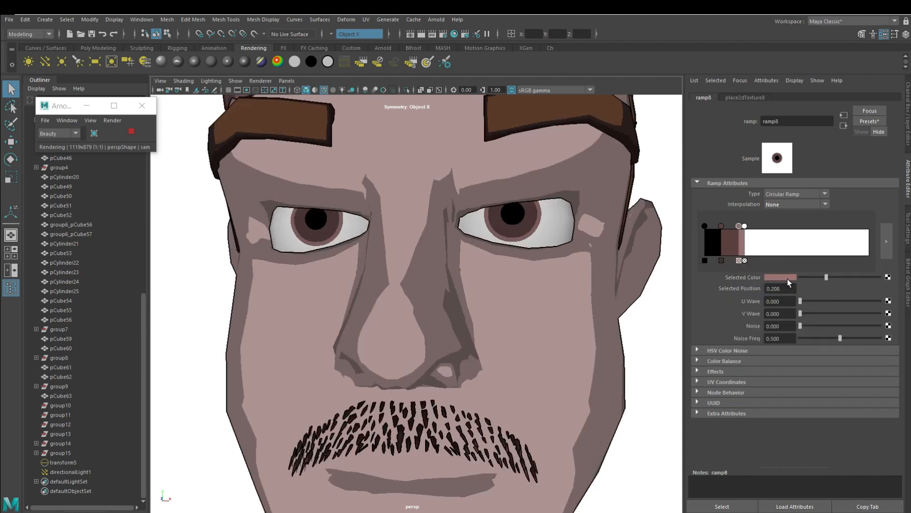
click(787, 280)
click(748, 305)
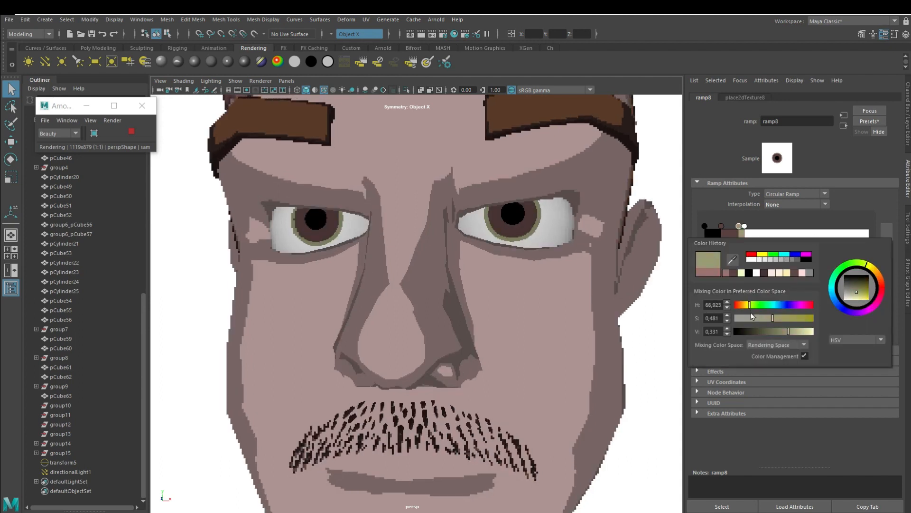
drag(749, 315, 768, 334)
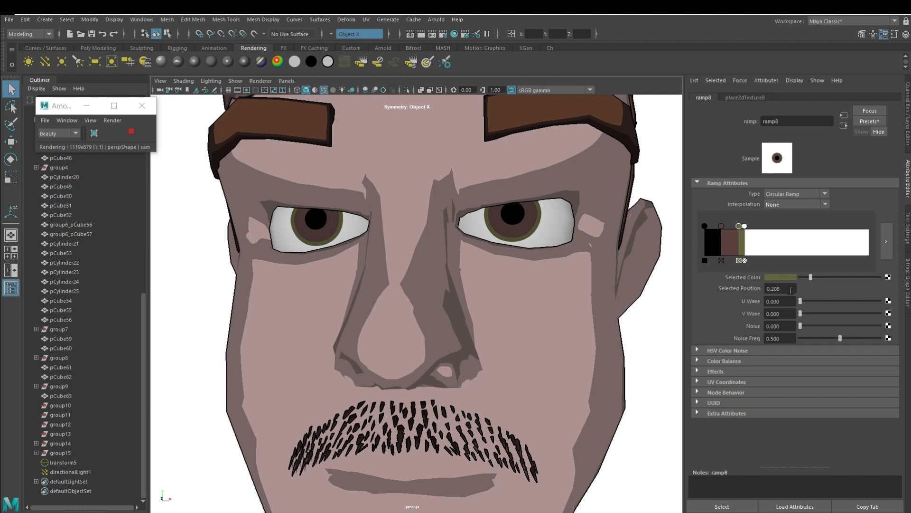
click(781, 277)
drag(878, 285, 882, 290)
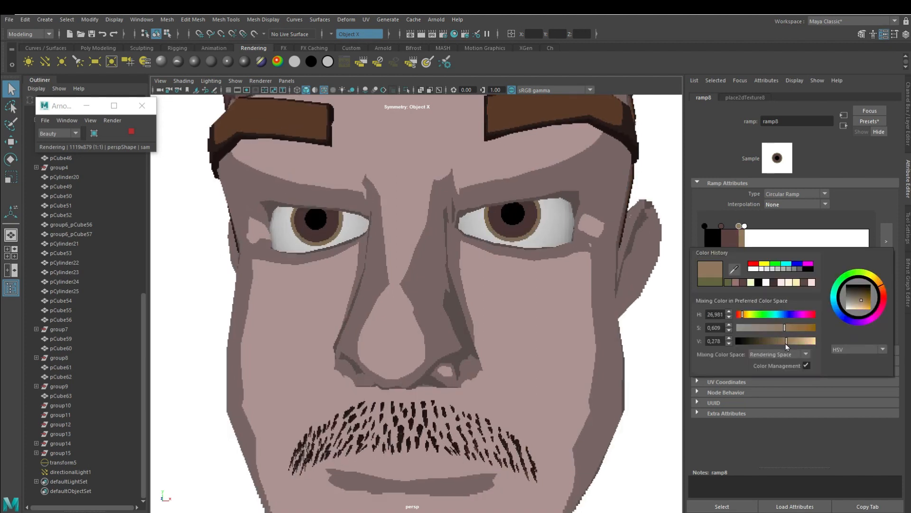
drag(720, 226, 725, 227)
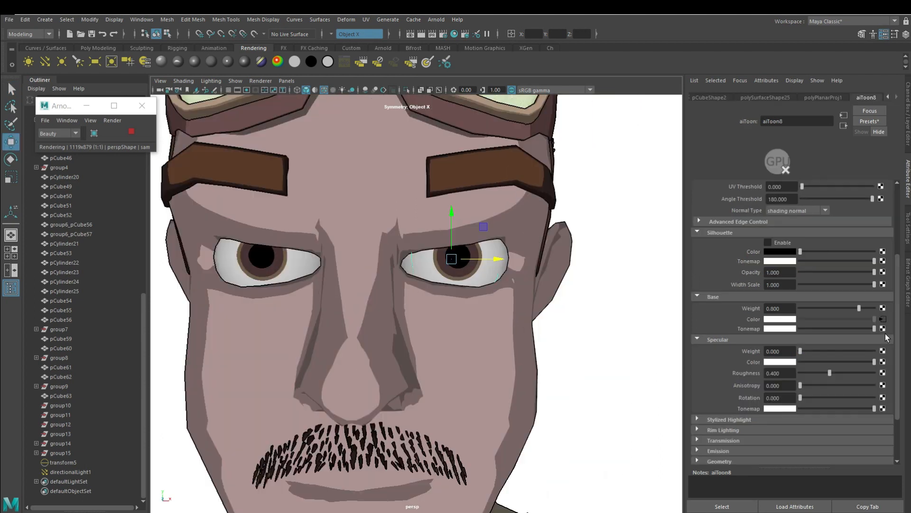
Step: Map the eye material's base tonemap to a new ramp and load the saved stepped grey preset
click(882, 329)
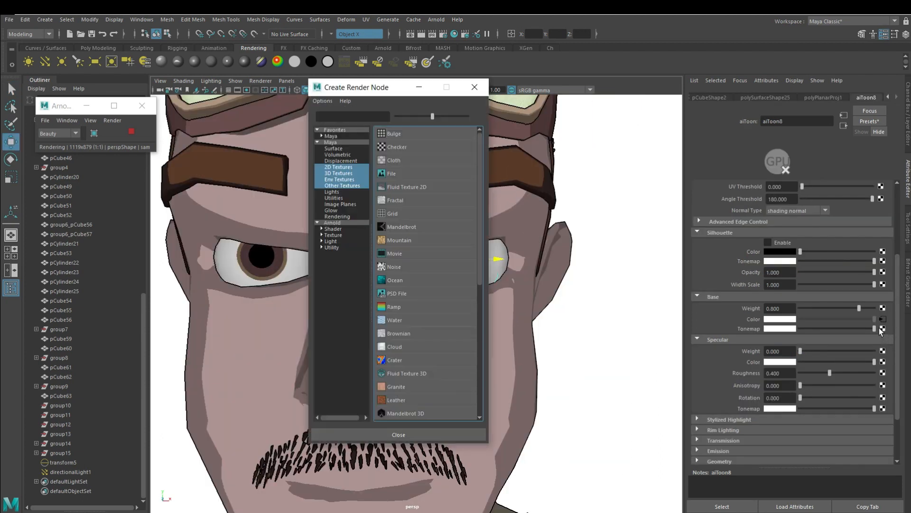
click(408, 310)
click(869, 121)
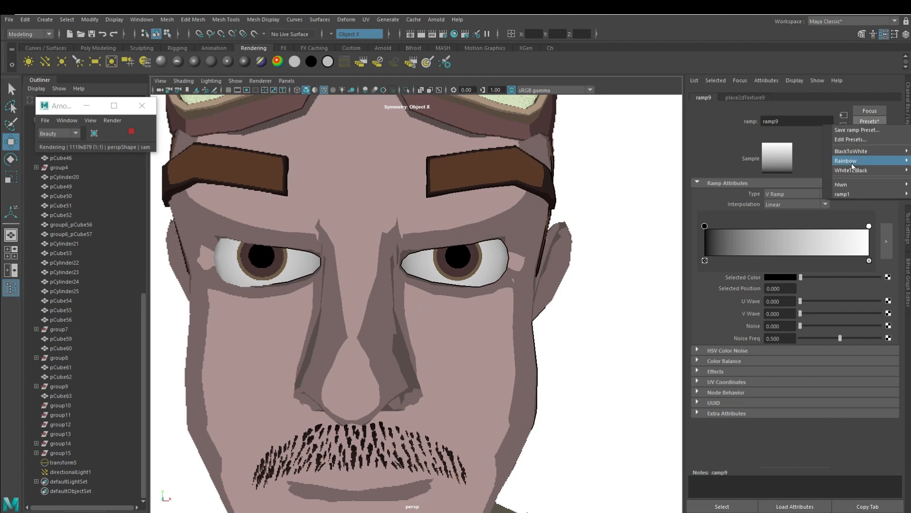
click(789, 192)
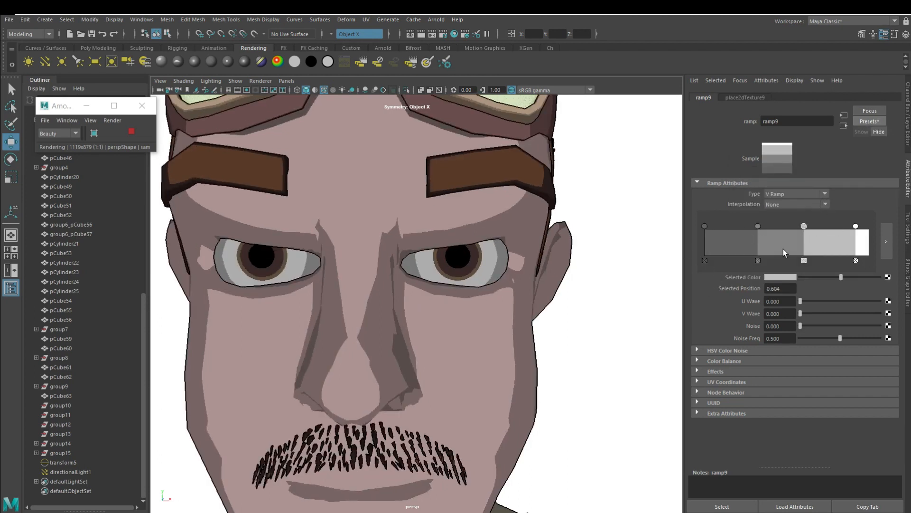
Step: Recolor the eye tonemap's light grey step pale pink (H 360, S 0.212, V 1.0) and its mid-grey step a darker greyish pink
click(785, 278)
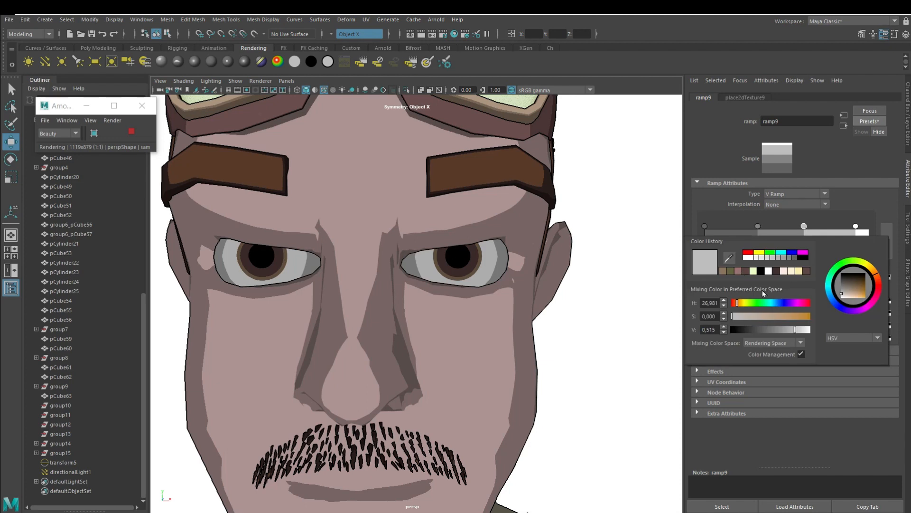
click(738, 271)
drag(793, 330, 749, 317)
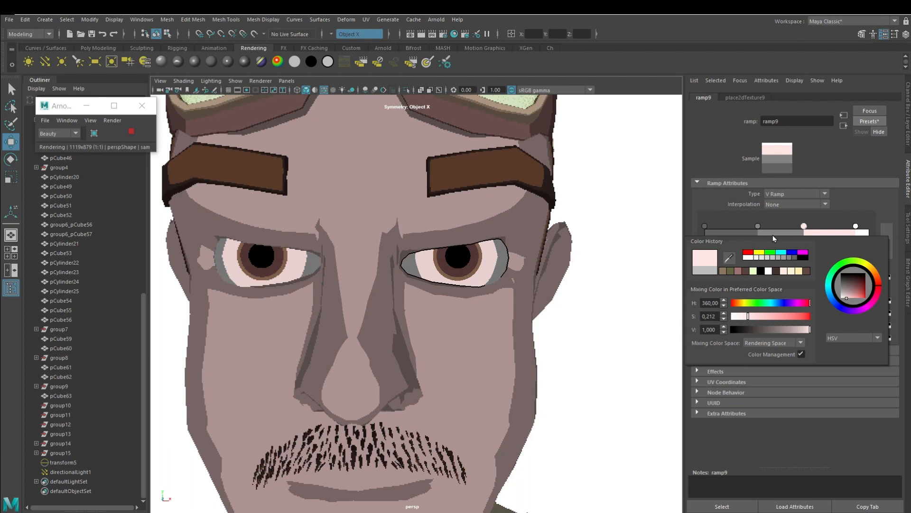
click(758, 227)
click(775, 280)
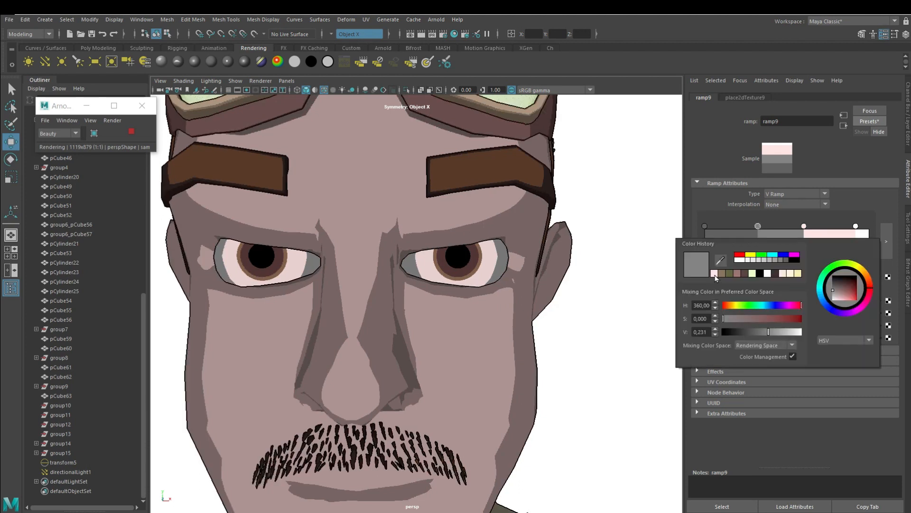
click(715, 275)
drag(790, 333, 781, 333)
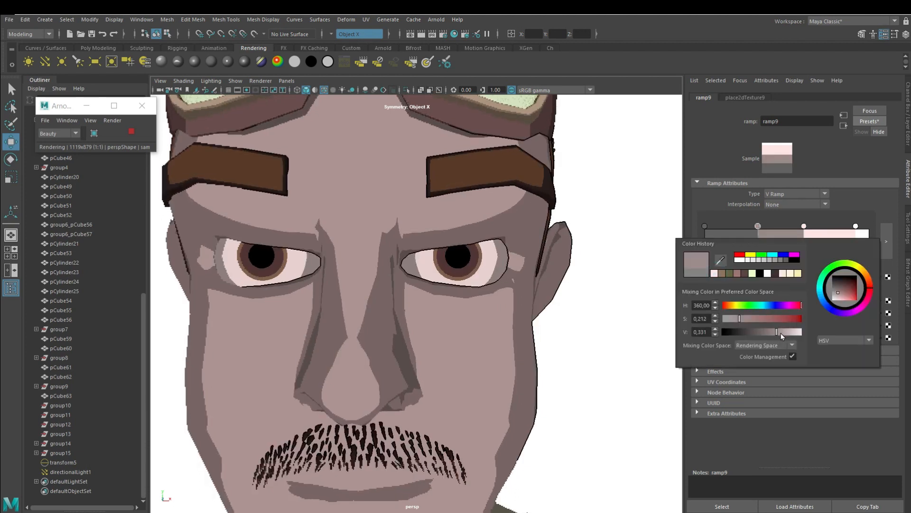
Step: Rotate the directional light to redirect the shading across the character's face and body
alt+right_drag(599, 343, 554, 358)
alt+drag(551, 359, 448, 325)
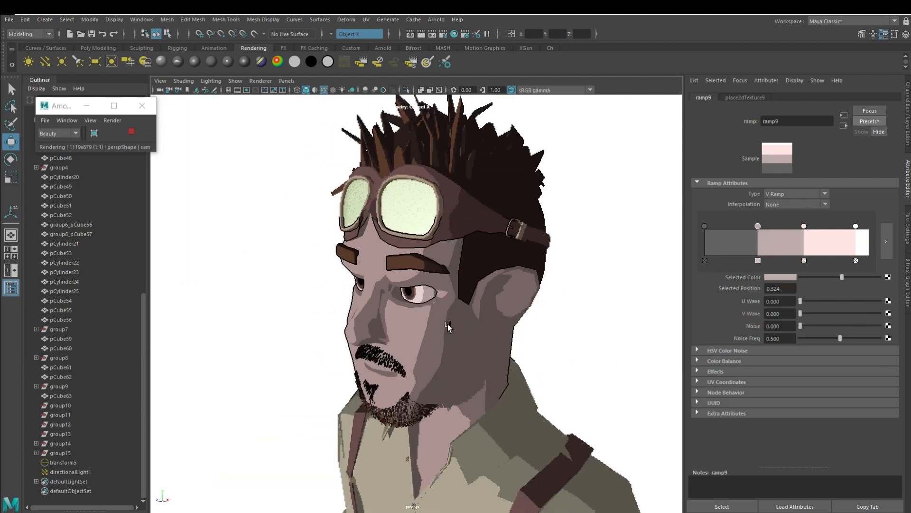
scroll(348, 319, down, 5)
scroll(348, 320, up, 10)
alt+drag(348, 319, 403, 317)
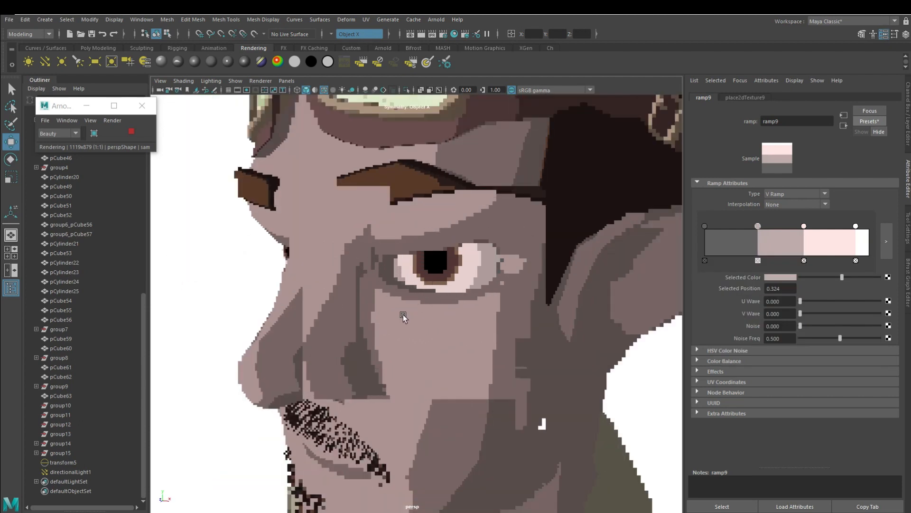
scroll(403, 317, down, 6)
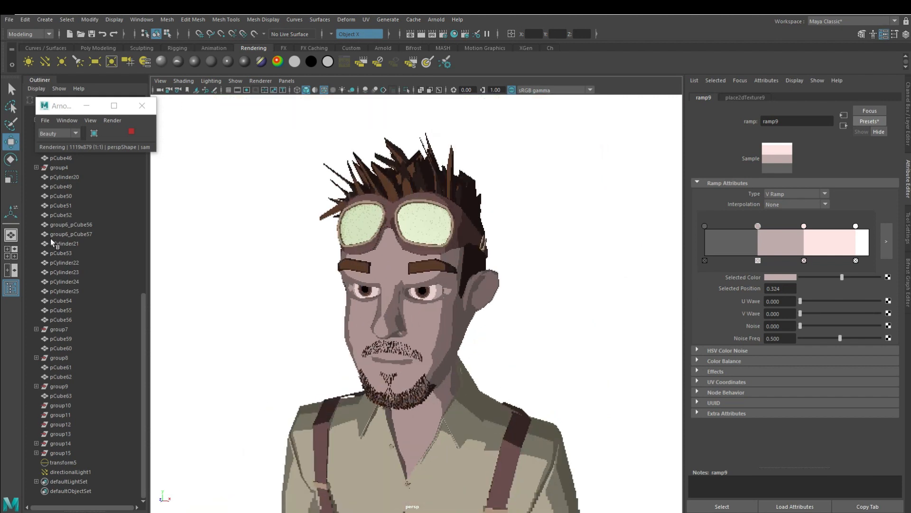
click(86, 472)
alt+drag(459, 342, 508, 375)
scroll(508, 375, up, 5)
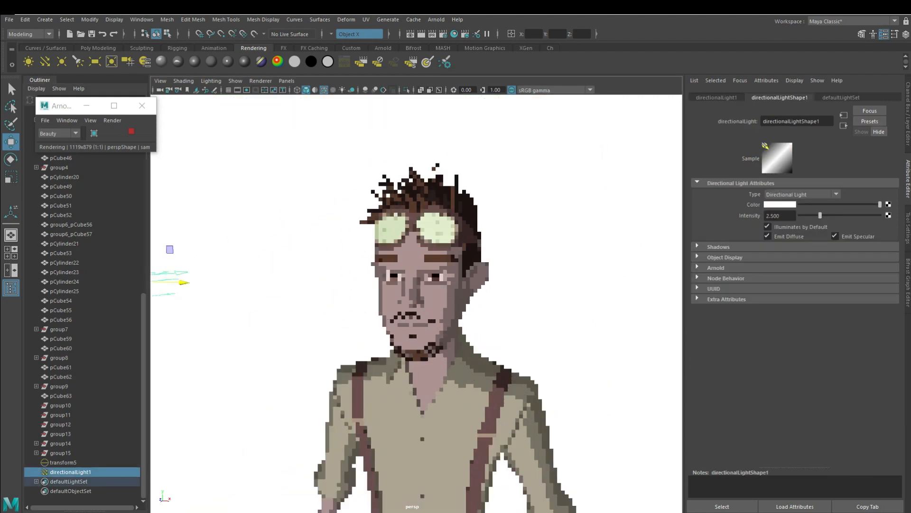
key(e)
mouse_move(154, 262)
mouse_down()
mouse_move(183, 269)
mouse_move(160, 309)
mouse_move(173, 315)
mouse_move(183, 277)
mouse_up()
scroll(542, 378, down, 3)
alt+middle_drag(542, 379, 525, 368)
mouse_move(234, 177)
mouse_down()
mouse_move(223, 188)
mouse_move(259, 201)
mouse_move(256, 185)
mouse_up()
Step: Set the directional light's intensity to 4 and rotate it further to light the character's front more strongly
double_click(787, 215)
scroll(471, 330, down, 5)
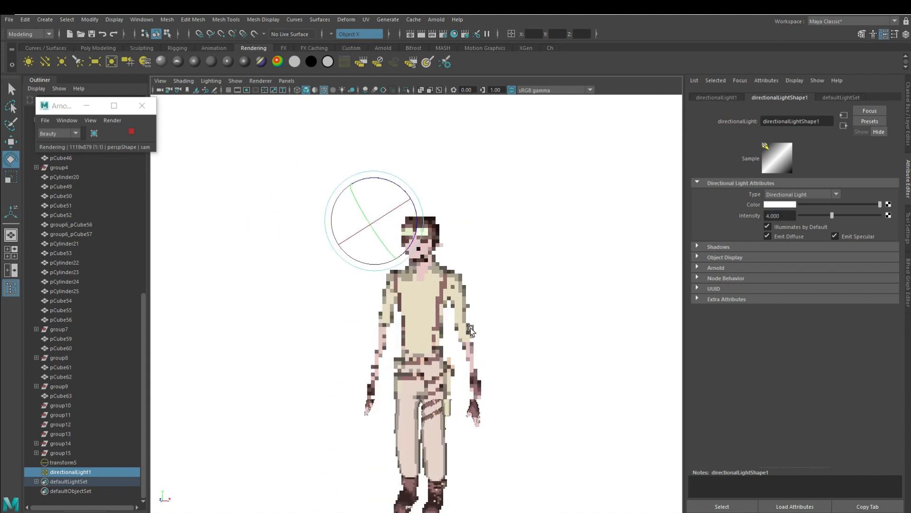
scroll(448, 344, up, 5)
alt+drag(479, 311, 484, 275)
scroll(484, 274, down, 4)
drag(365, 245, 488, 297)
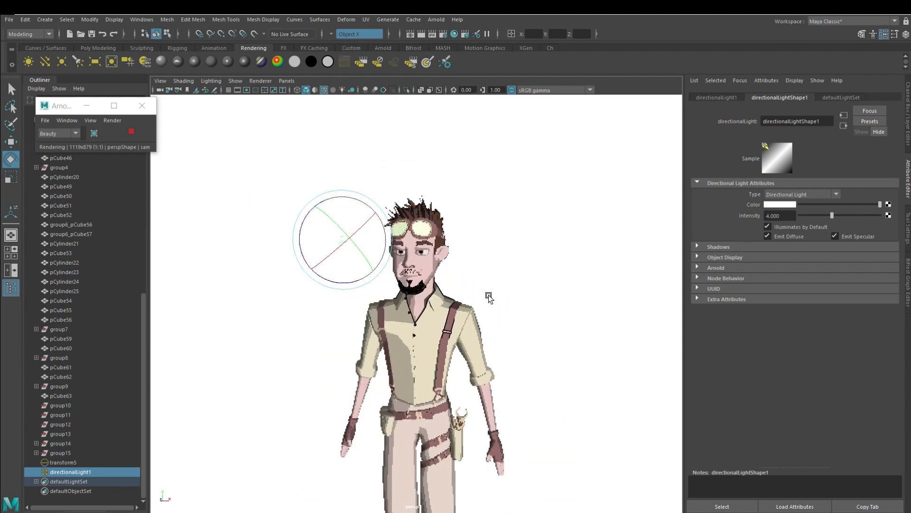
scroll(513, 218, up, 6)
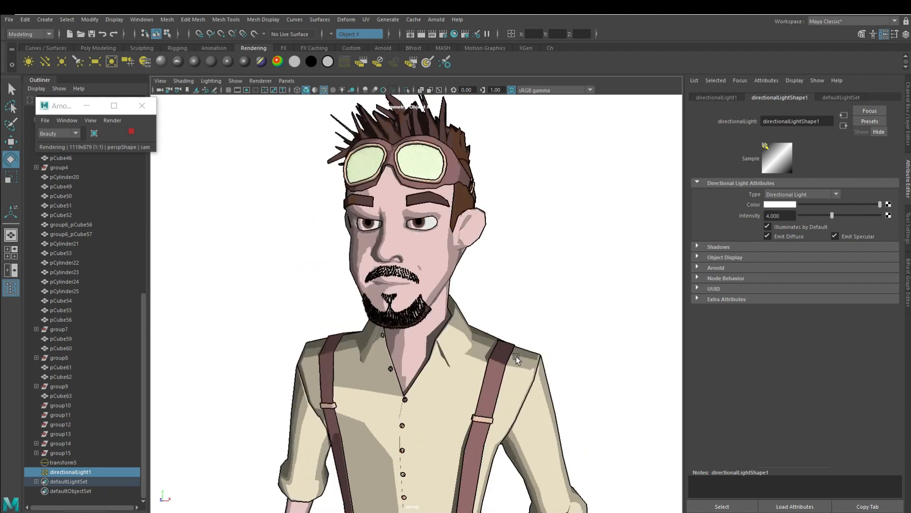
Step: Lower the angle threshold in the skin Ai Toon material's edge detection to 15 to draw inner contour lines
click(473, 261)
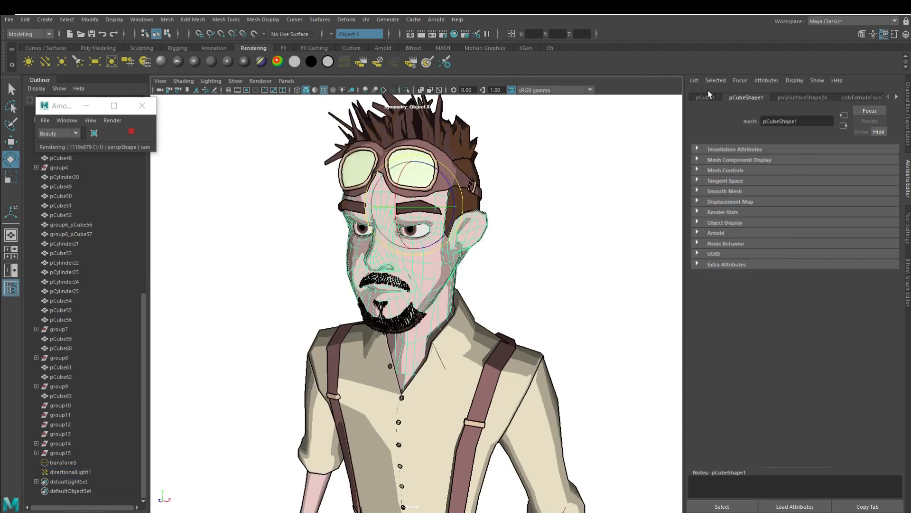
click(550, 47)
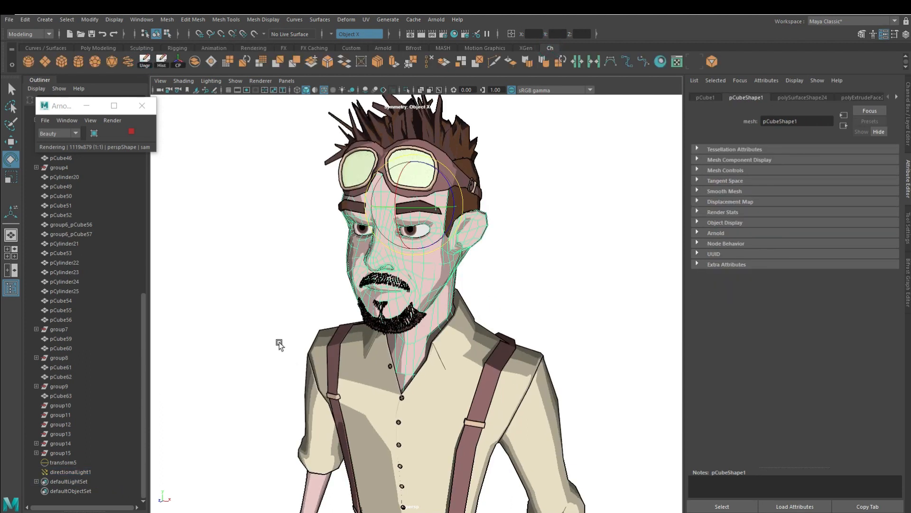
key(q)
click(897, 98)
click(873, 98)
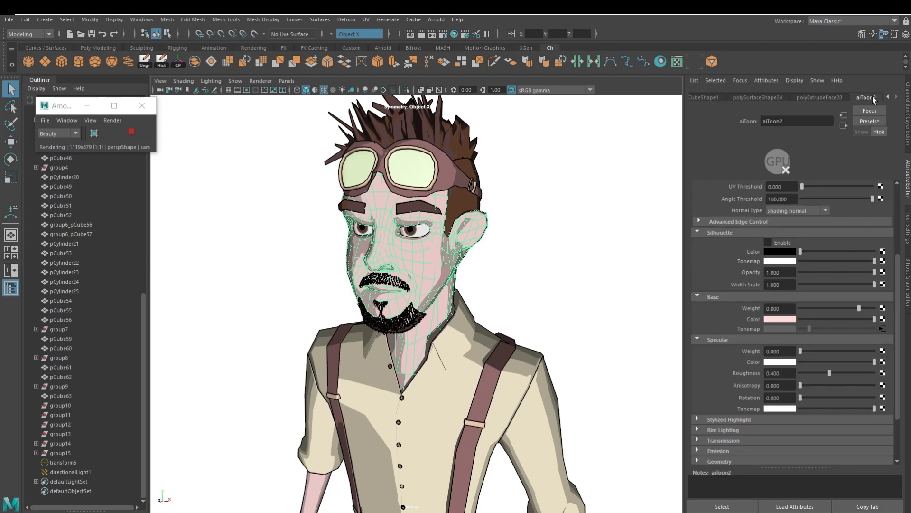
scroll(799, 266, up, 4)
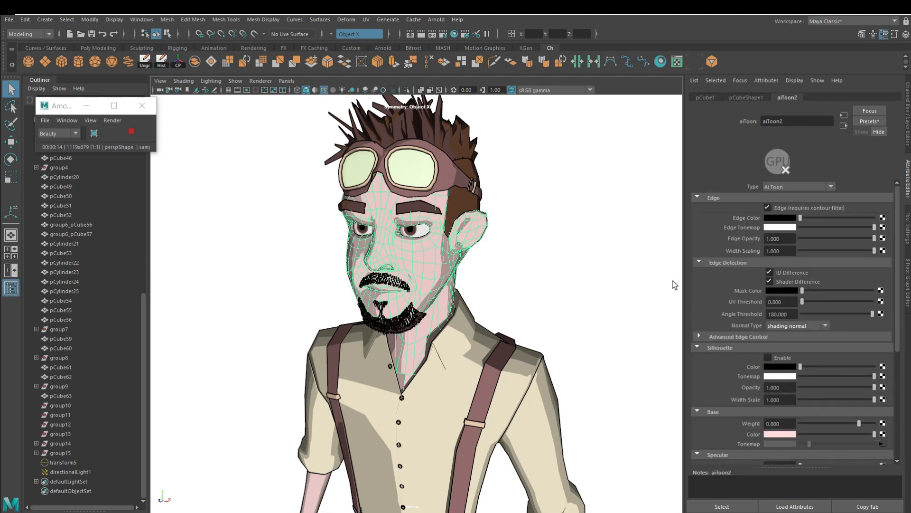
click(313, 502)
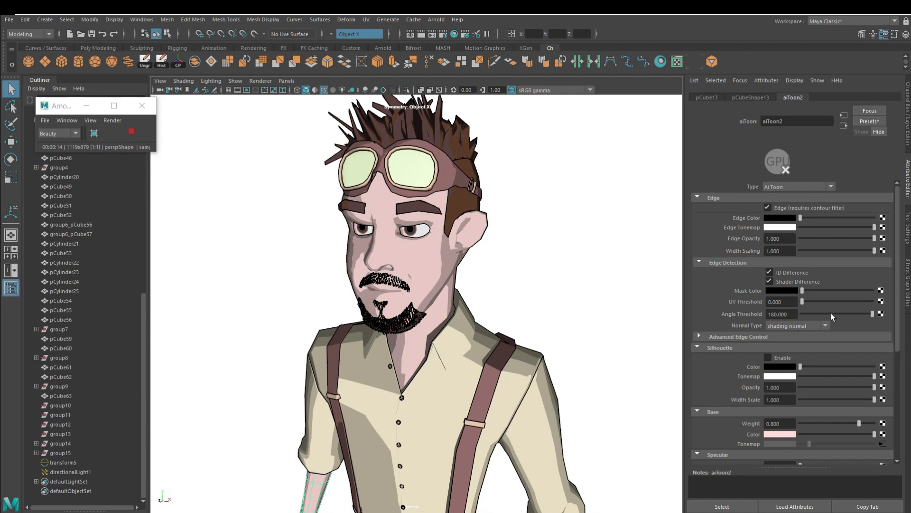
drag(873, 313, 801, 313)
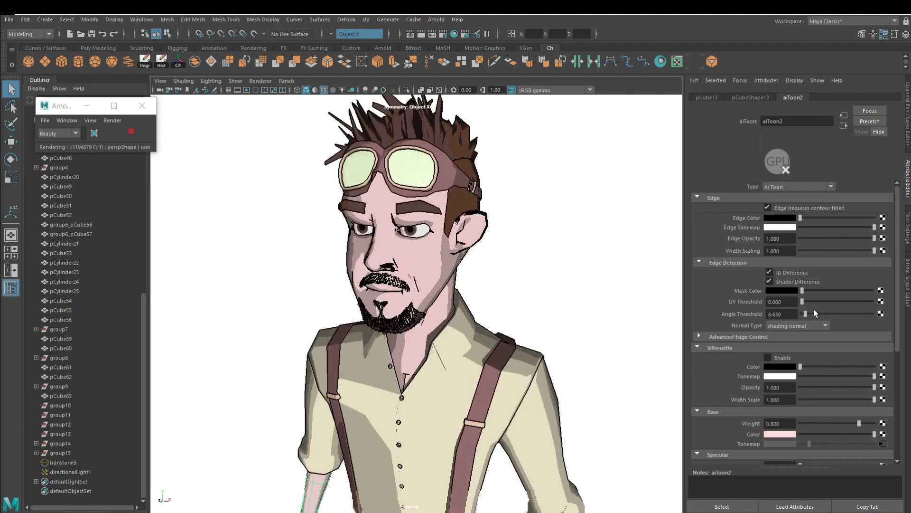
click(808, 314)
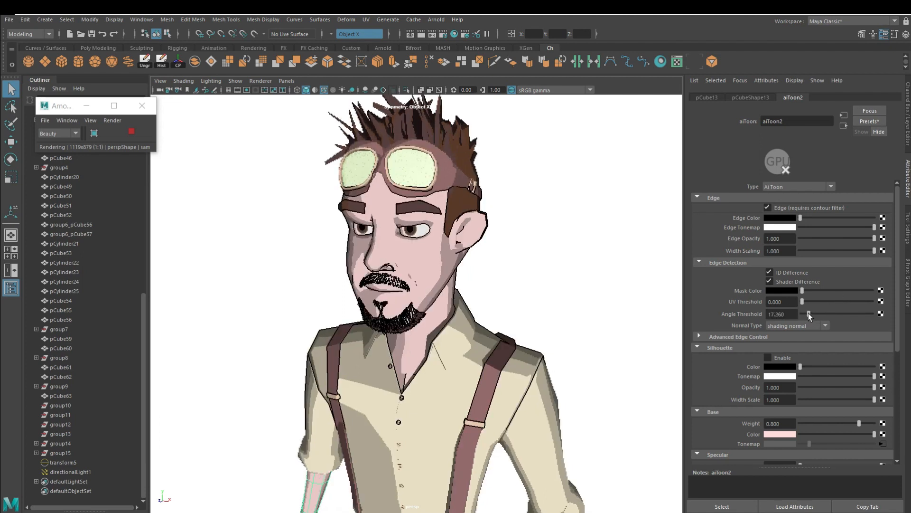
alt+drag(454, 309, 470, 310)
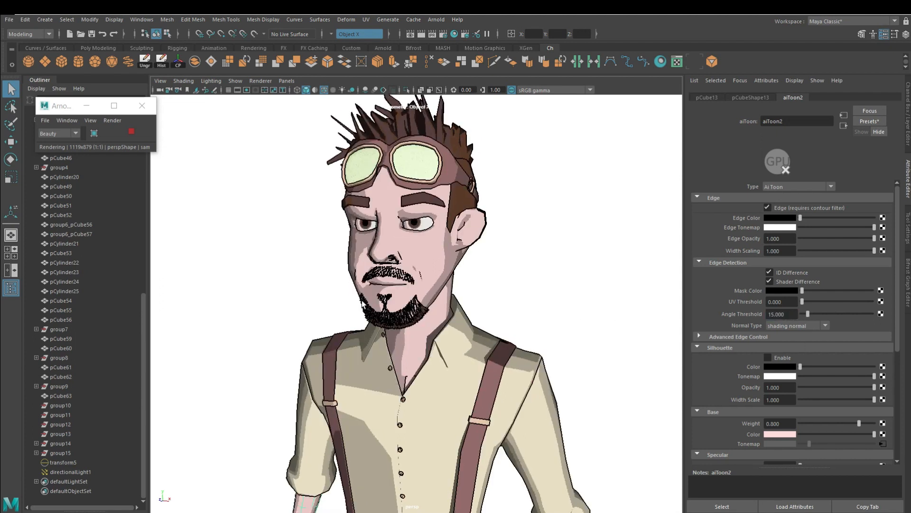
alt+drag(452, 294, 484, 331)
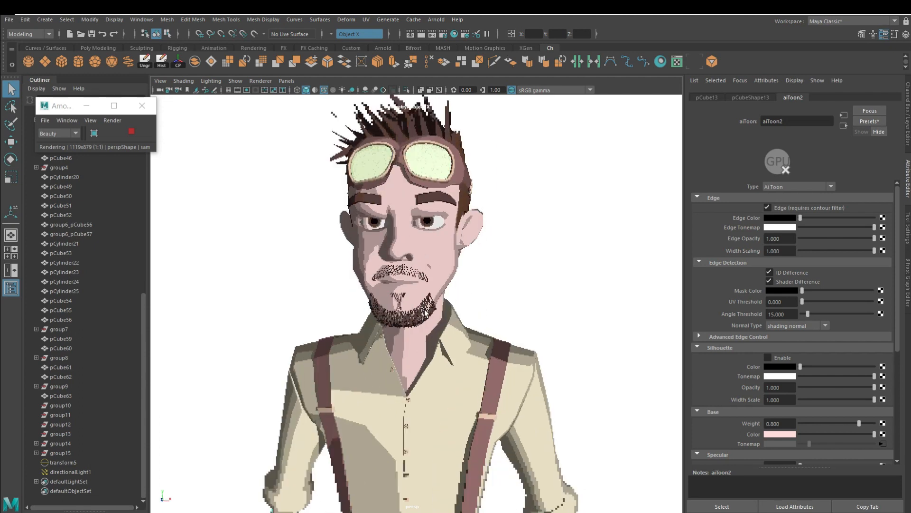
Step: Raise the angle threshold in the skin Ai Toon material's edge detection to 16, refining it to 17
alt+drag(402, 299, 451, 306)
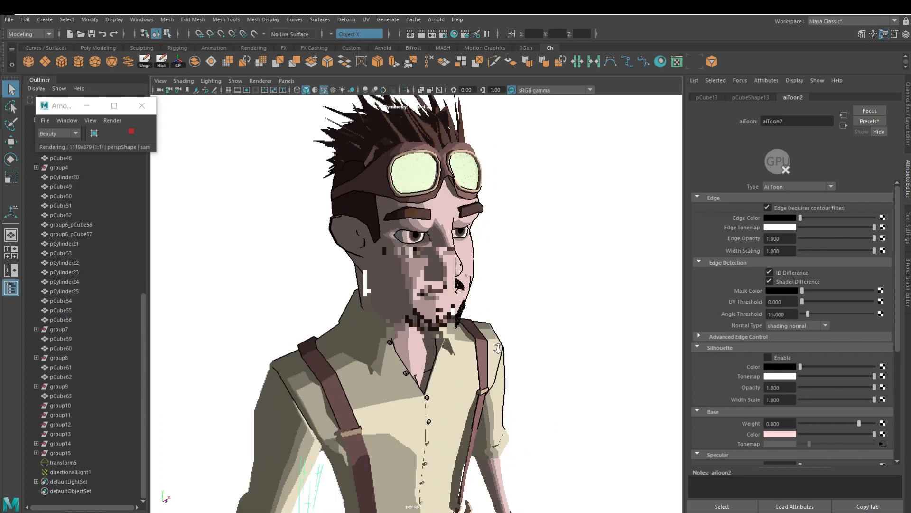
alt+right_drag(565, 353, 509, 370)
alt+drag(509, 370, 444, 366)
alt+middle_drag(446, 369, 470, 304)
text(16)
key(Return)
alt+right_drag(612, 285, 674, 296)
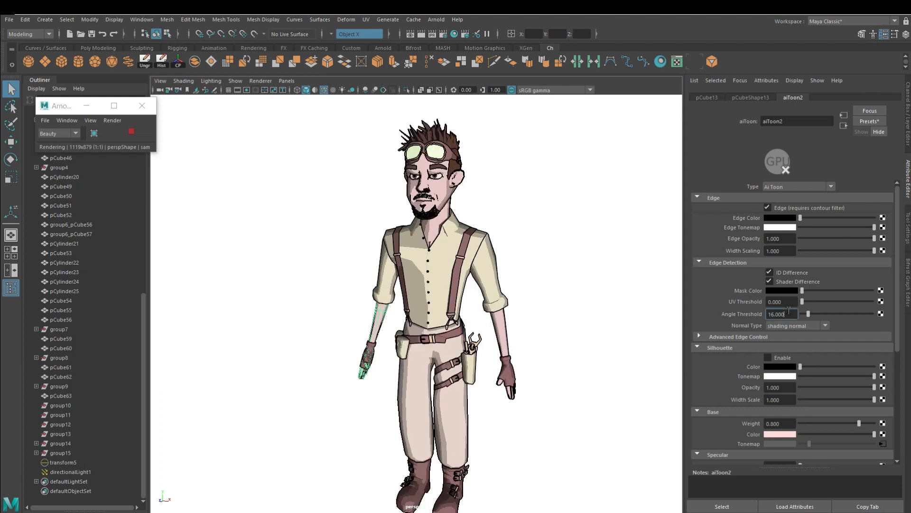
key(Return)
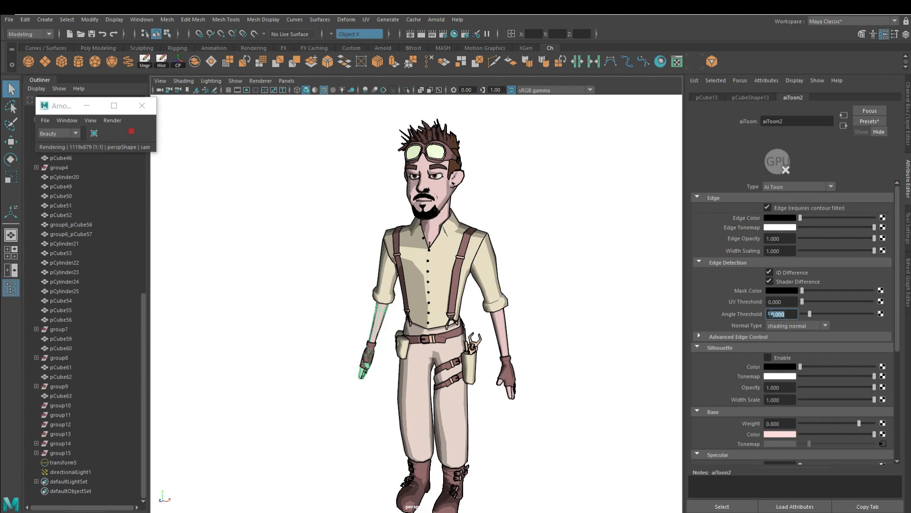
key(Return)
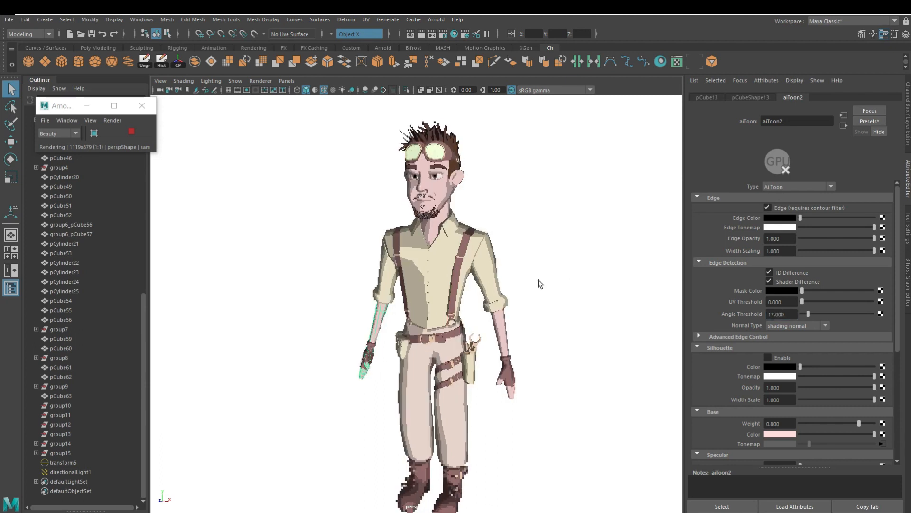
scroll(506, 258, up, 6)
alt+middle_drag(507, 259, 496, 329)
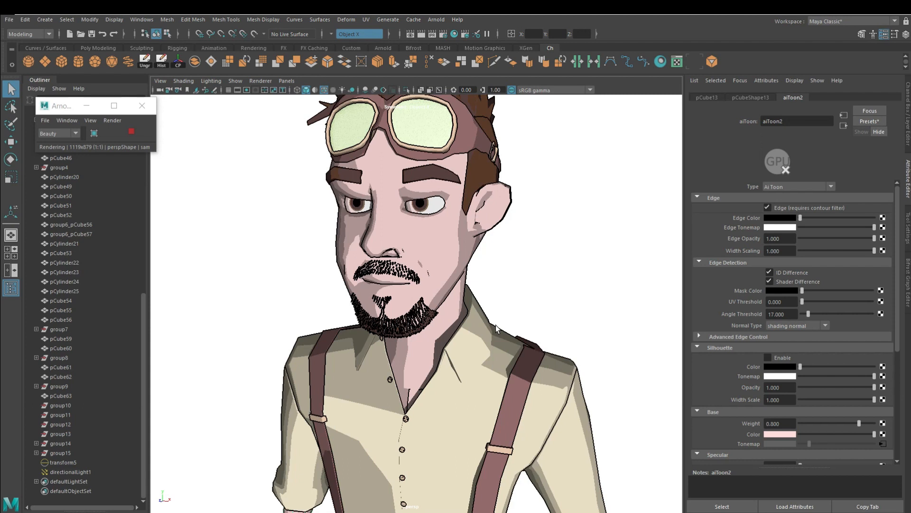
scroll(495, 325, down, 6)
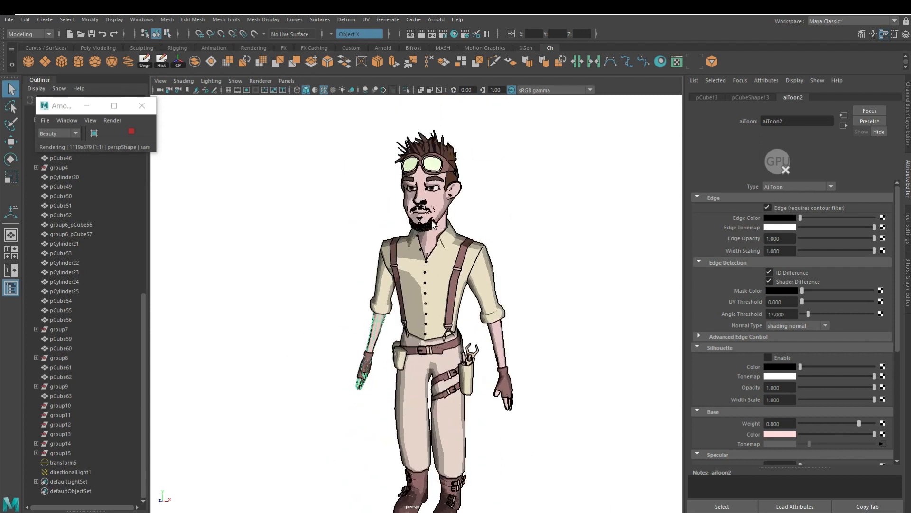
alt+middle_drag(490, 371, 471, 351)
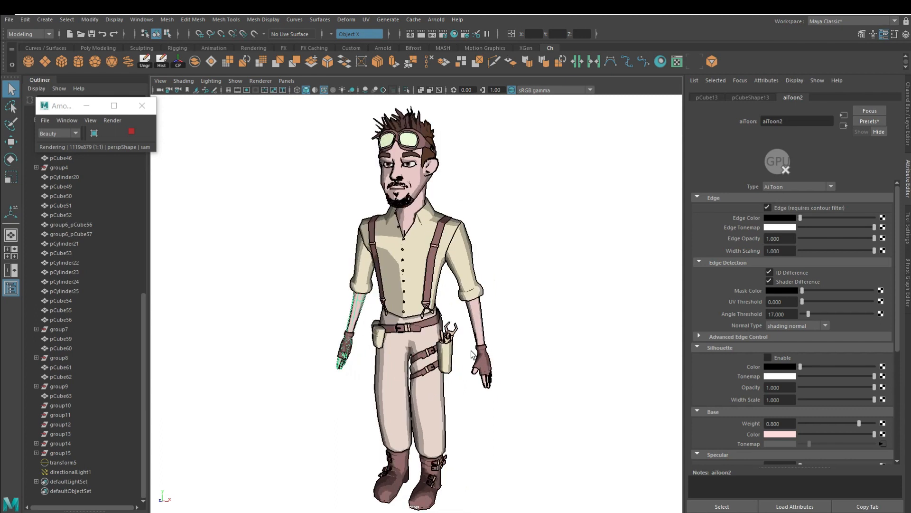
Step: Lower the angle threshold of the shirt's Ai Toon material to 10 to draw inner contour lines on the sleeves and torso
click(817, 314)
scroll(461, 331, up, 5)
click(539, 288)
click(804, 314)
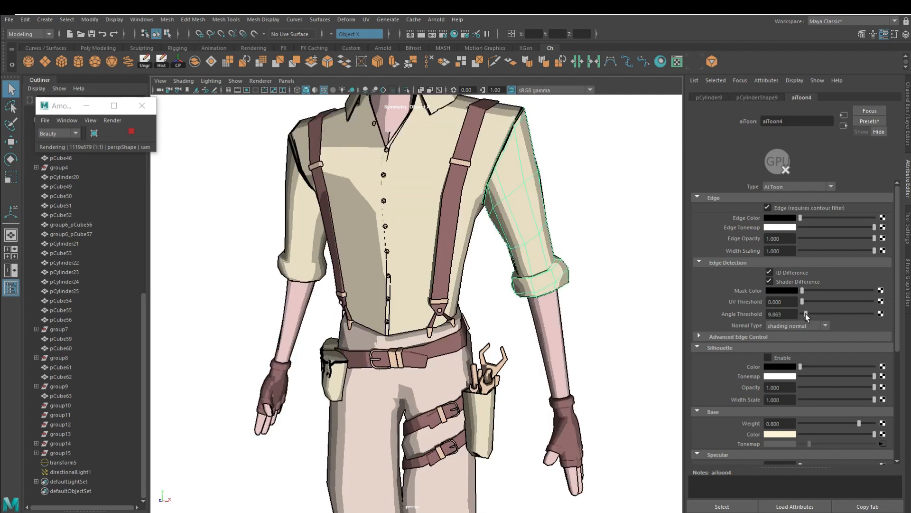
drag(804, 313, 804, 315)
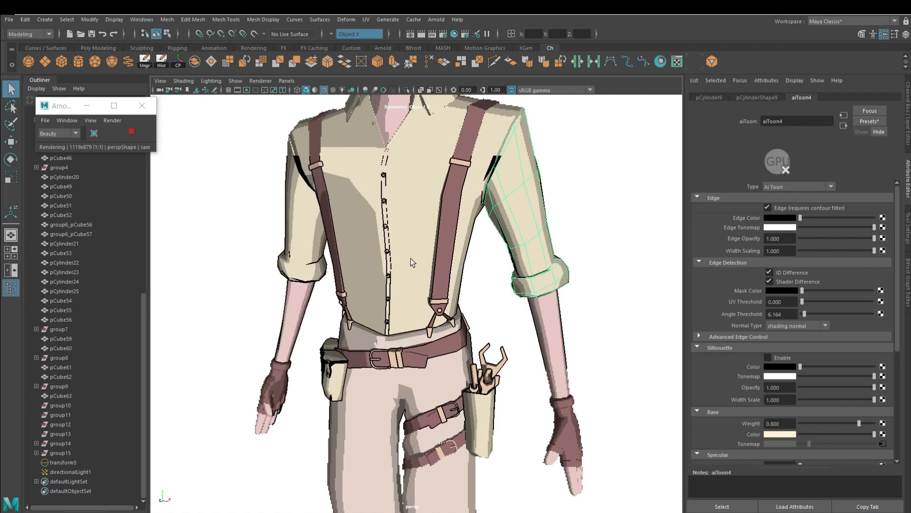
scroll(434, 255, down, 2)
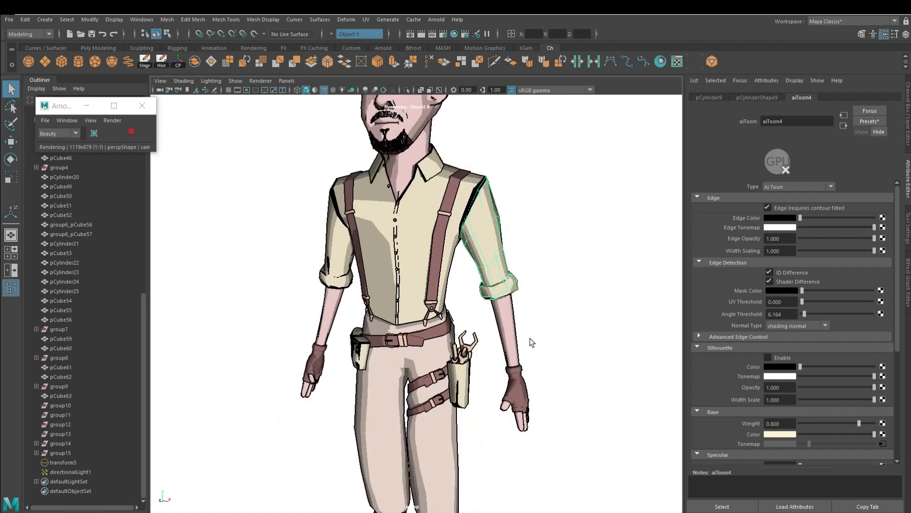
key(Return)
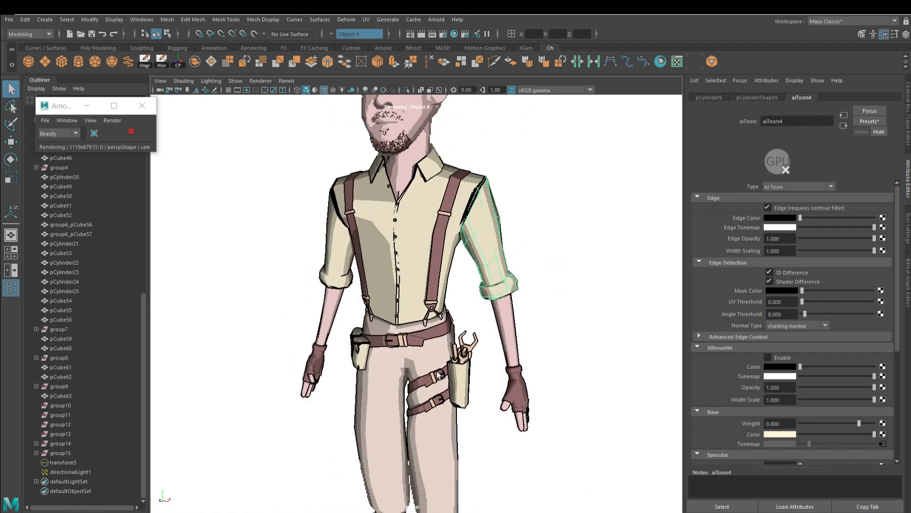
scroll(438, 374, down, 2)
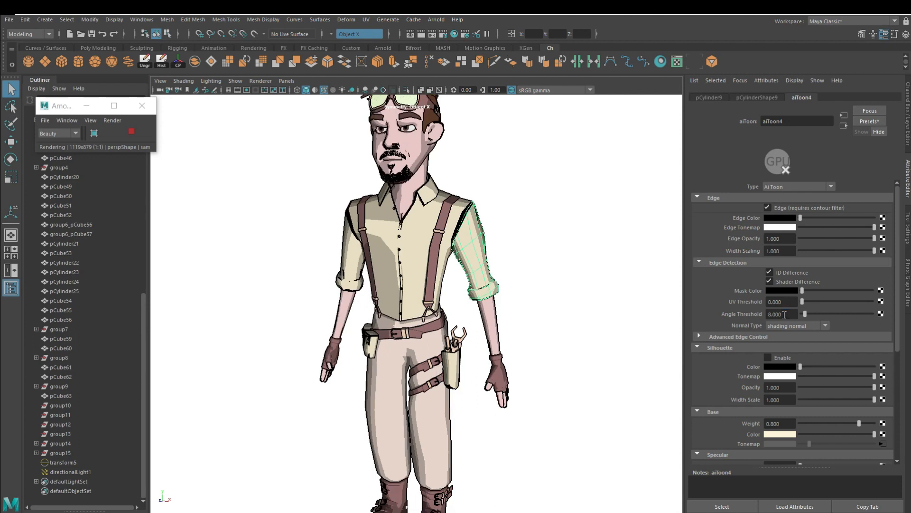
double_click(785, 314)
text(10)
key(Return)
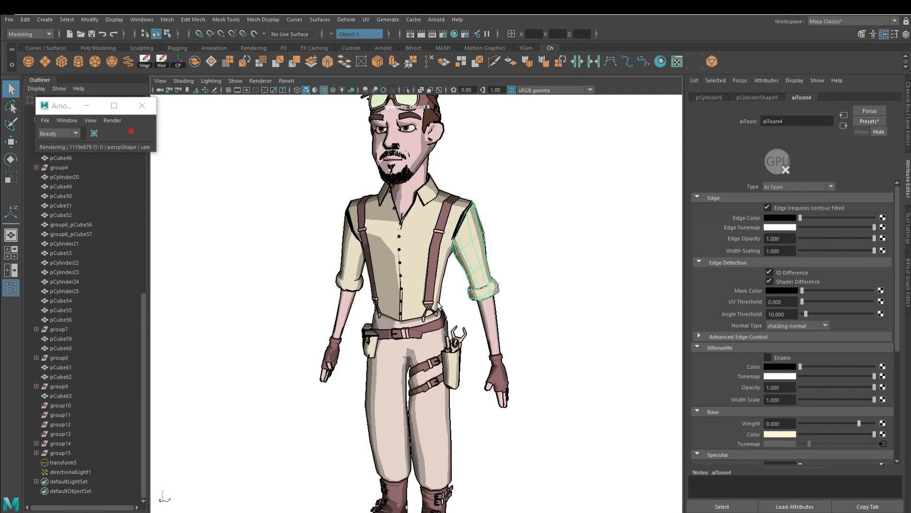
Step: Set the angle threshold of the trousers' Ai Toon material to 10
scroll(428, 344, up, 2)
click(419, 402)
drag(808, 314, 800, 318)
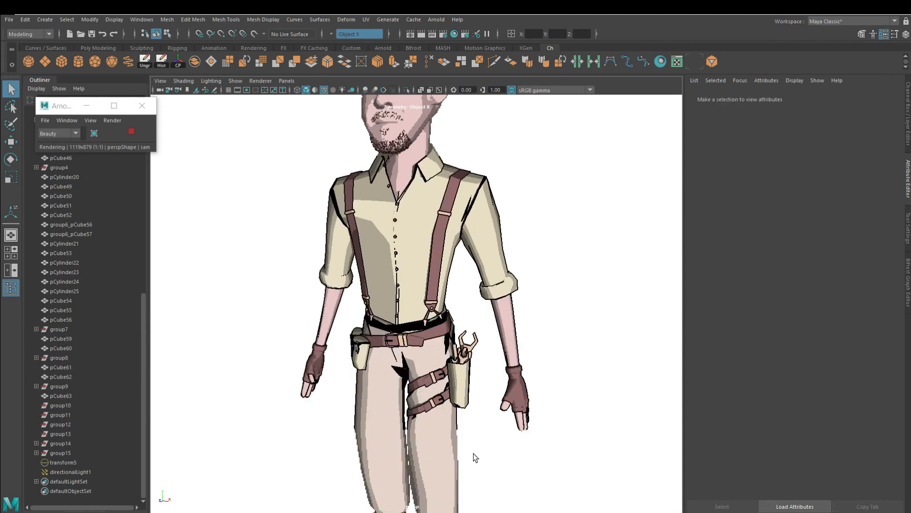
text(10)
key(Return)
click(472, 446)
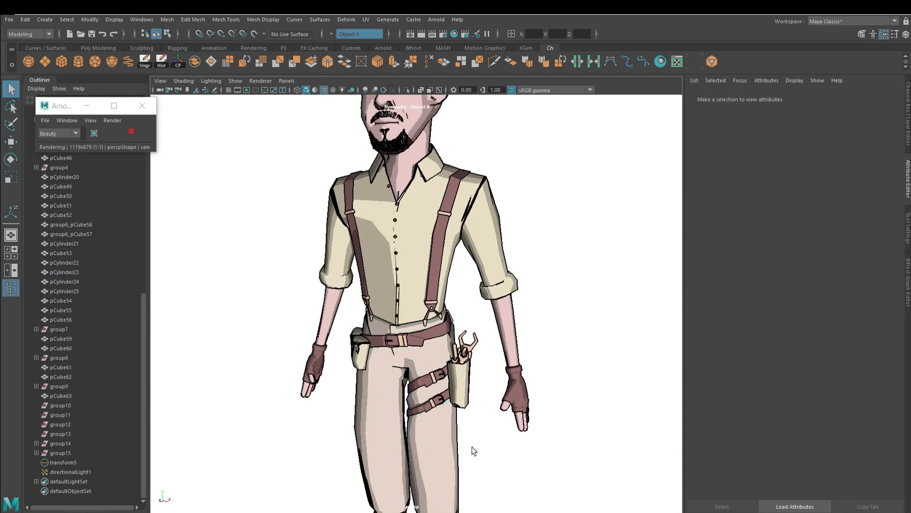
Step: Lower the angle threshold of the boots' brown Ai Toon material to 45
alt+middle_drag(495, 475, 508, 400)
alt+drag(508, 401, 546, 427)
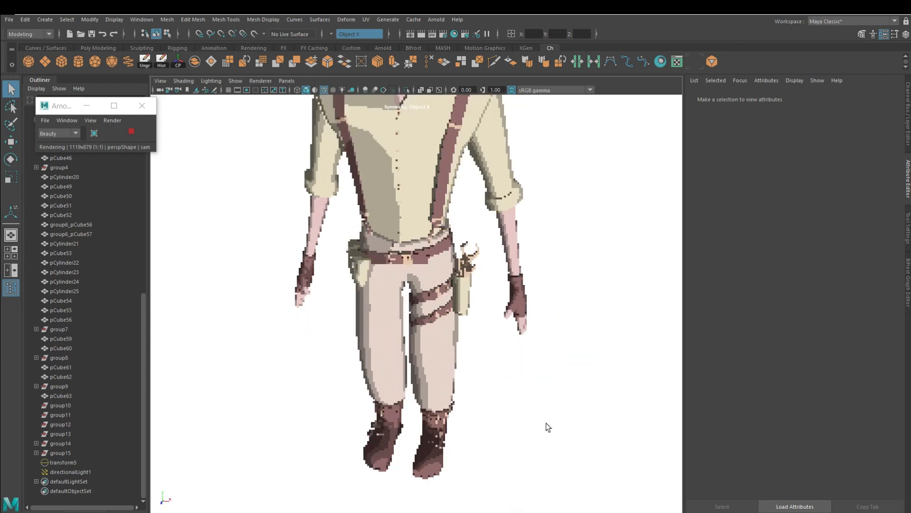
click(430, 462)
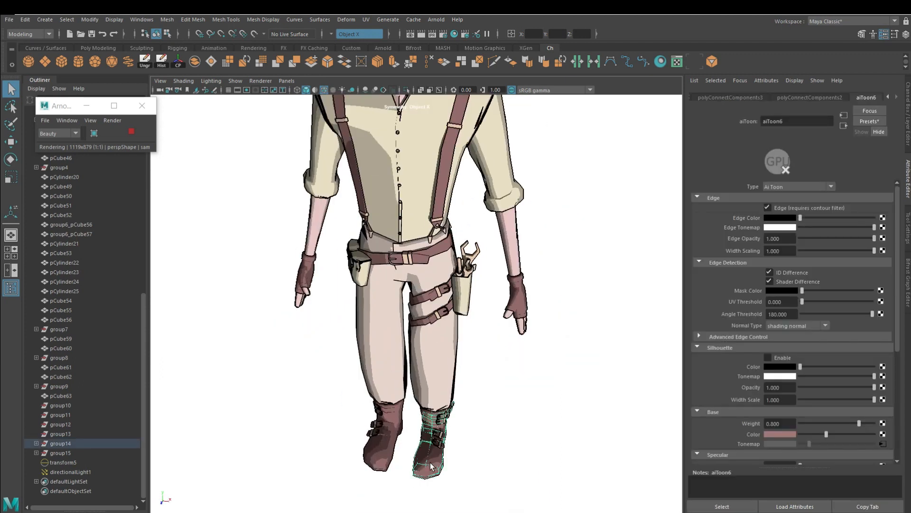
key(f)
drag(829, 312, 814, 312)
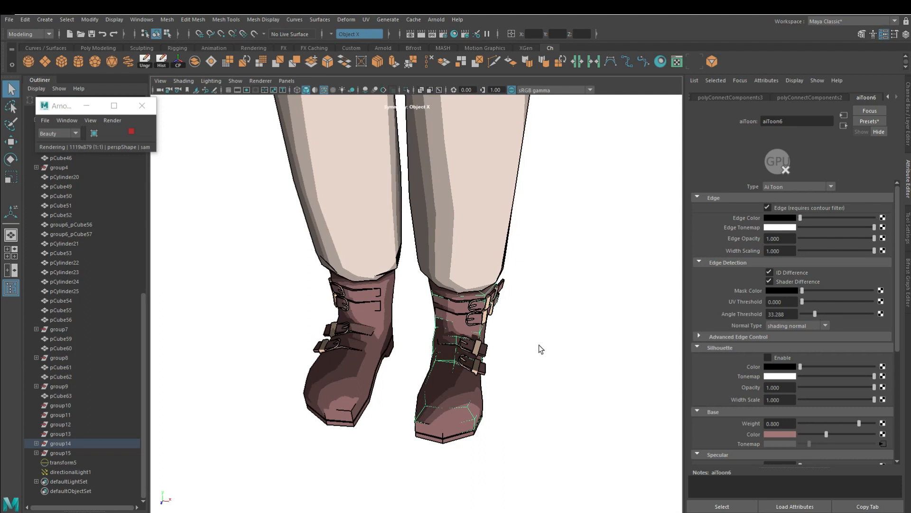
alt+drag(491, 412, 301, 403)
alt+middle_drag(423, 328, 303, 328)
click(423, 346)
drag(808, 312, 813, 314)
double_click(777, 314)
text(45)
key(Return)
click(601, 371)
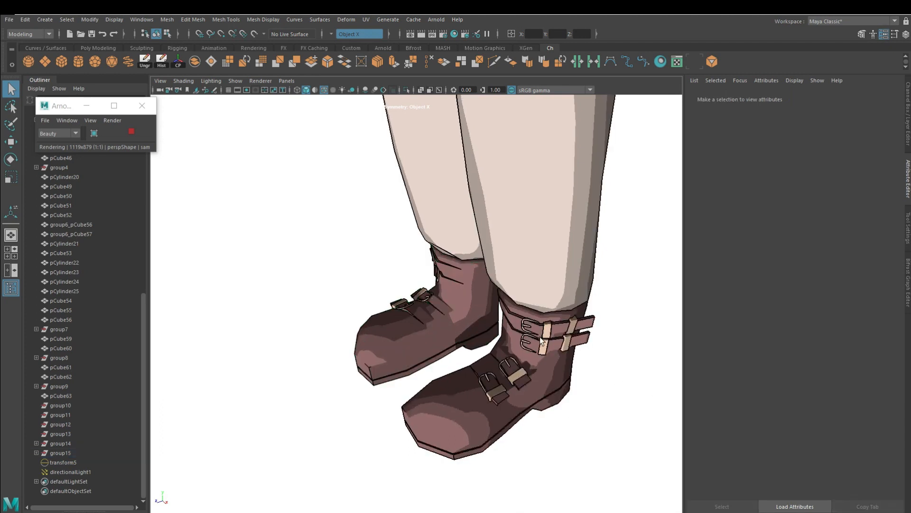
Step: Examine the contour lines on the character's clothing, belt, arms and torso from several angles
scroll(515, 276, down, 5)
scroll(531, 394, up, 6)
scroll(483, 369, up, 2)
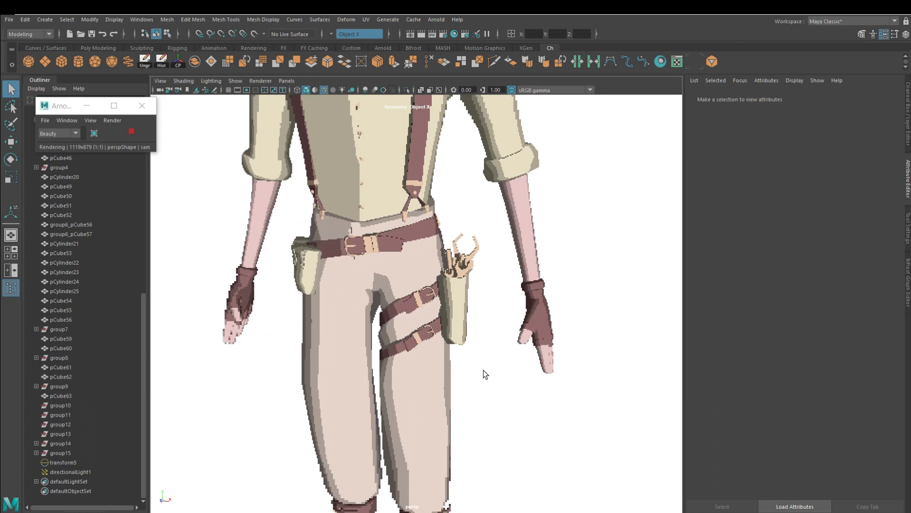
alt+drag(503, 369, 435, 364)
alt+drag(484, 246, 570, 326)
alt+drag(333, 180, 553, 201)
alt+middle_drag(553, 202, 521, 366)
alt+drag(564, 356, 474, 323)
alt+middle_drag(518, 368, 452, 260)
click(474, 454)
click(506, 472)
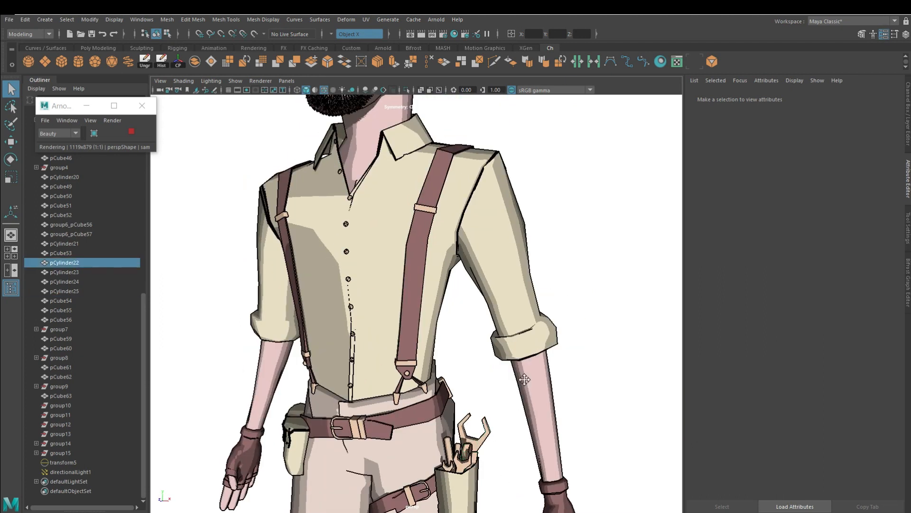